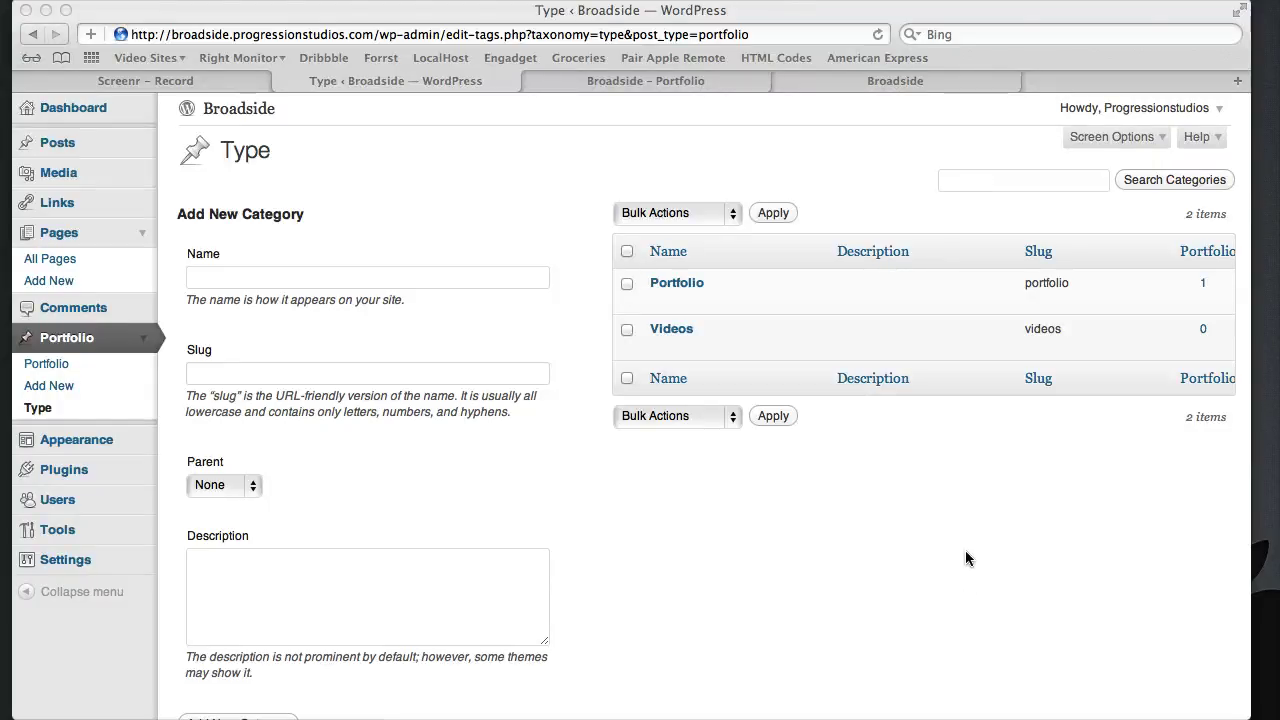
pyautogui.click(823, 544)
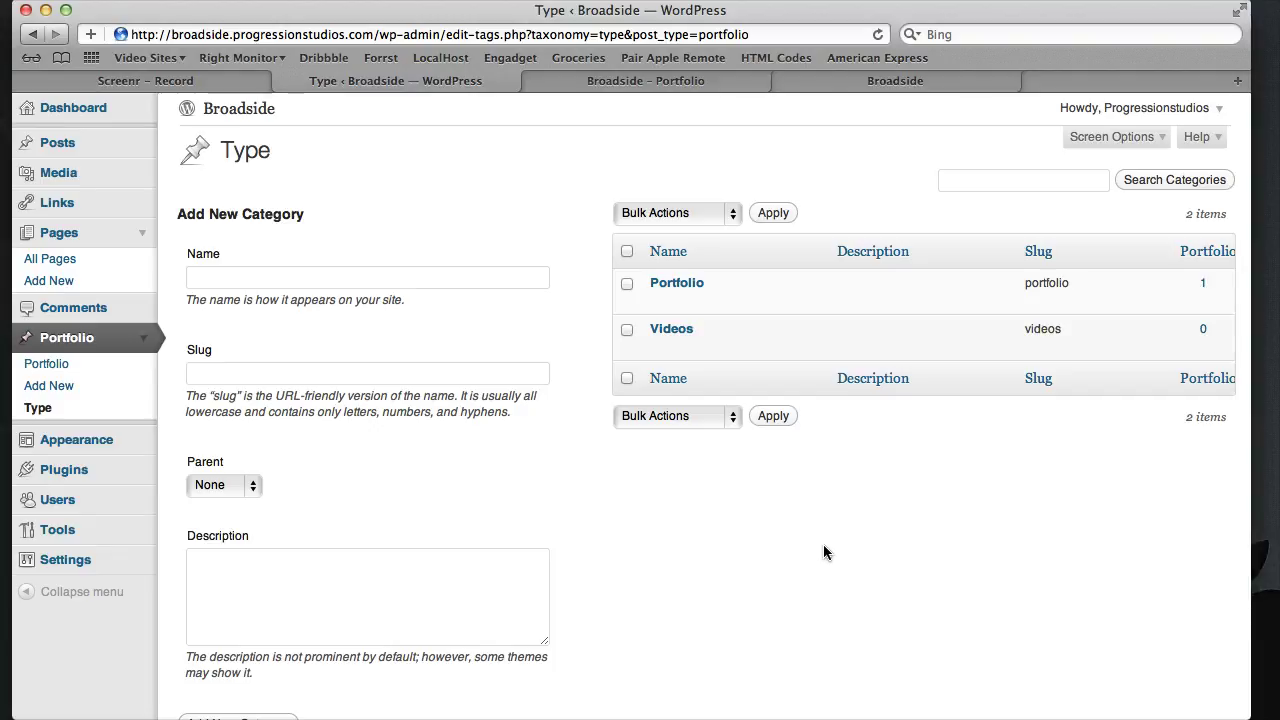
pyautogui.moveTo(668, 336)
pyautogui.moveTo(183, 210); pyautogui.dragTo(304, 214)
pyautogui.click(309, 218)
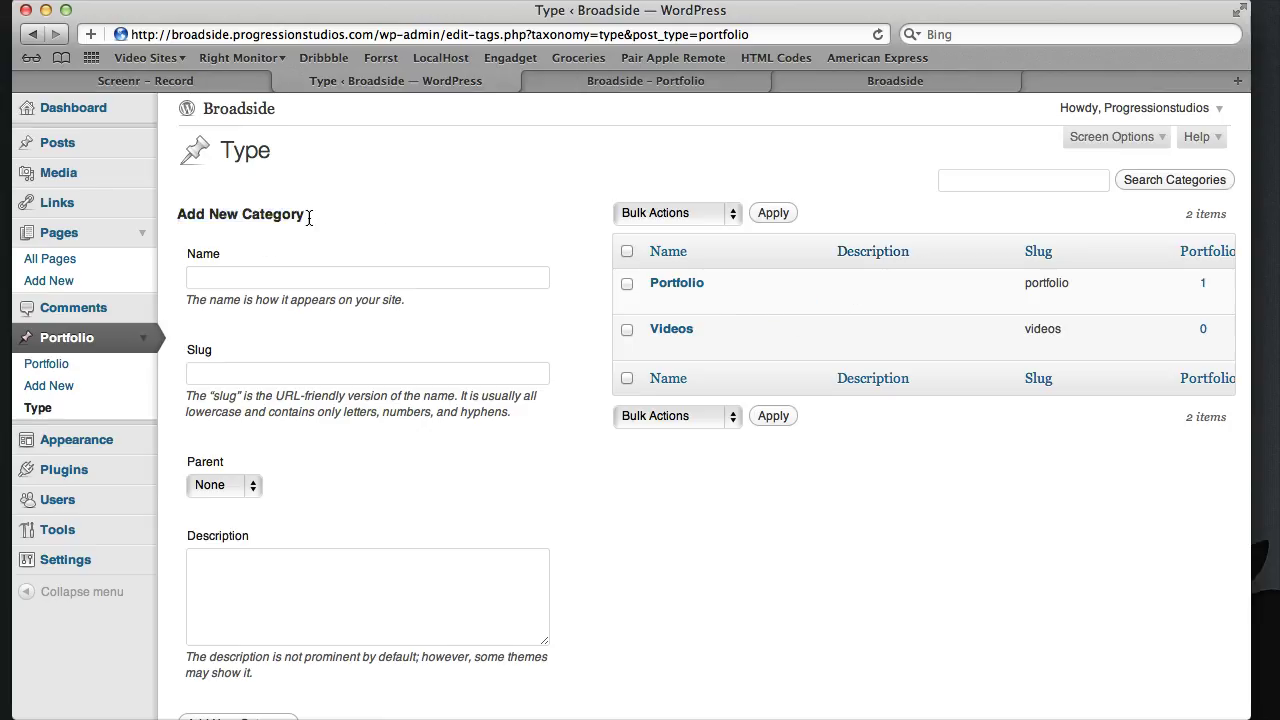
# - Start a new portfolio post and title it "Videos"
pyautogui.click(82, 386)
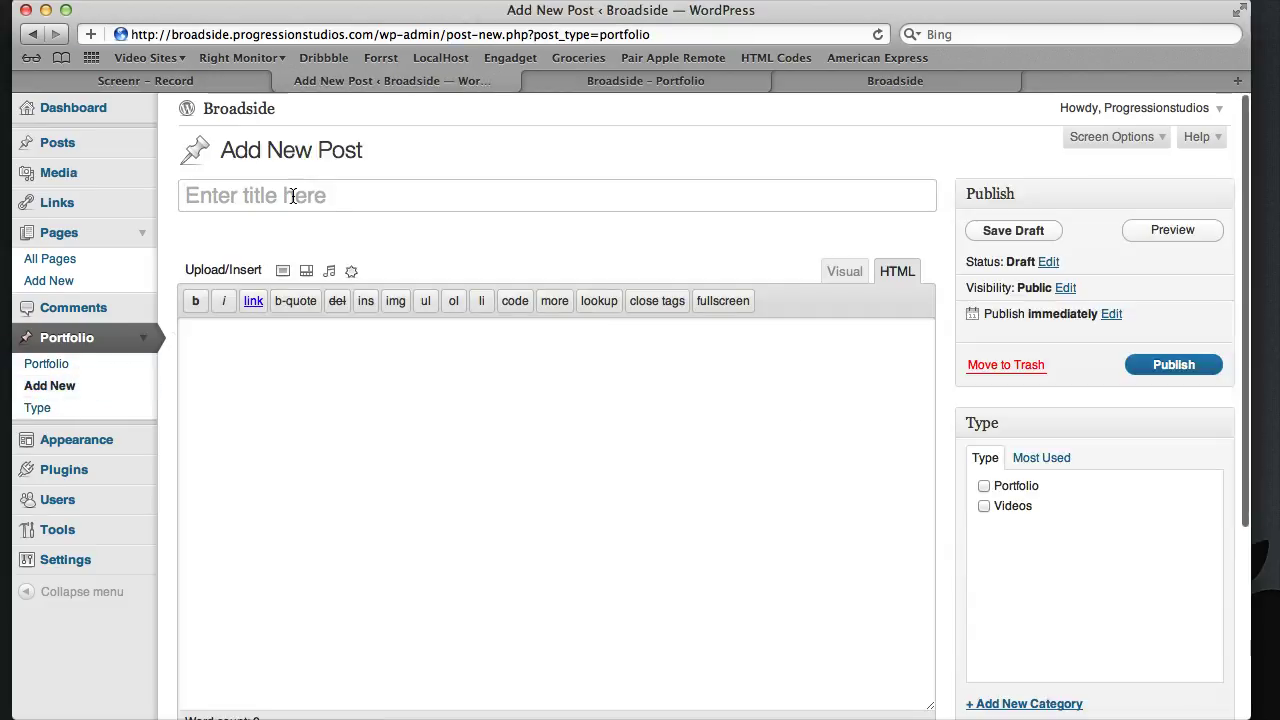
pyautogui.click(293, 196)
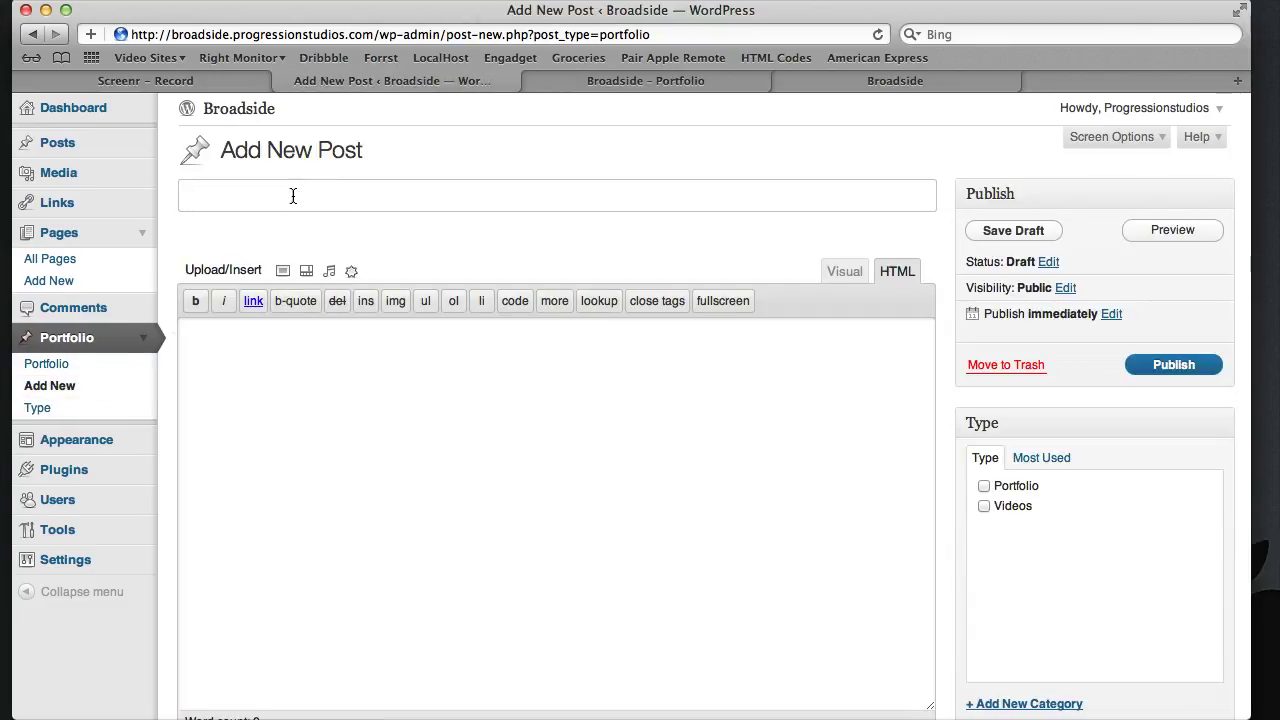
pyautogui.write('Videos')
pyautogui.click(406, 443)
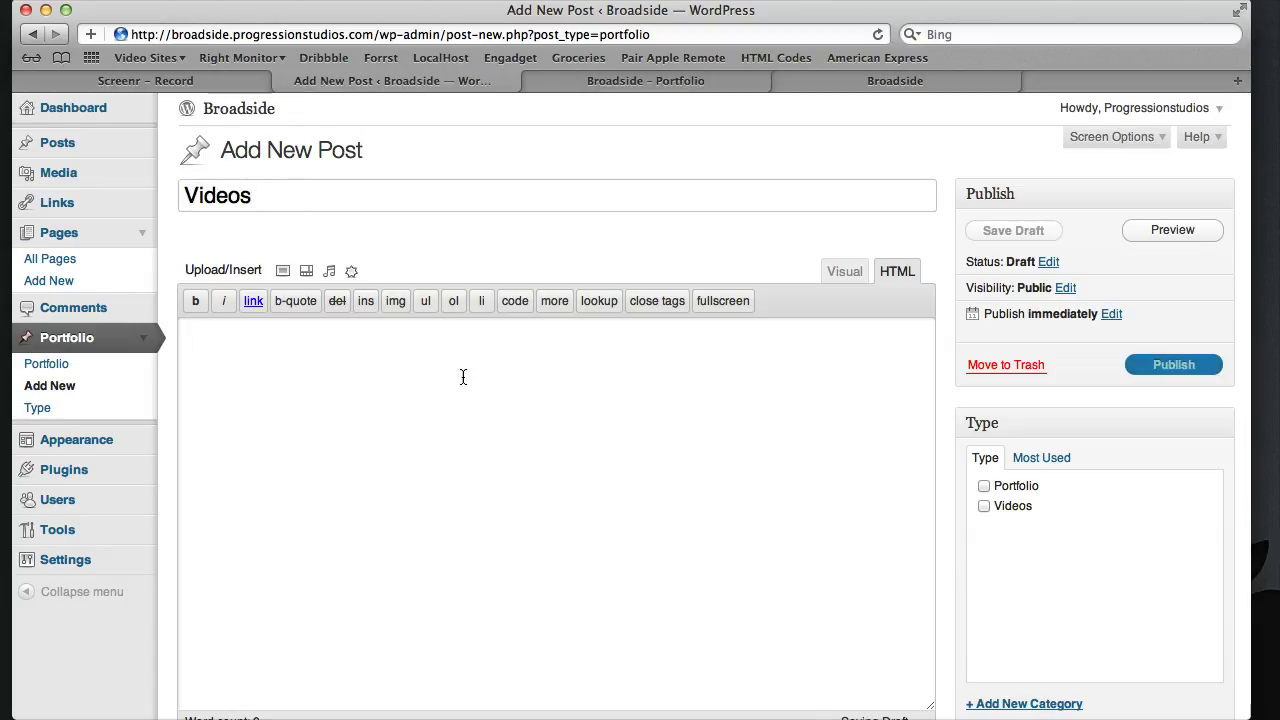
# - Upload img_2.jpg from the Desktop and set it as the portfolio post's featured image
pyautogui.click(280, 272)
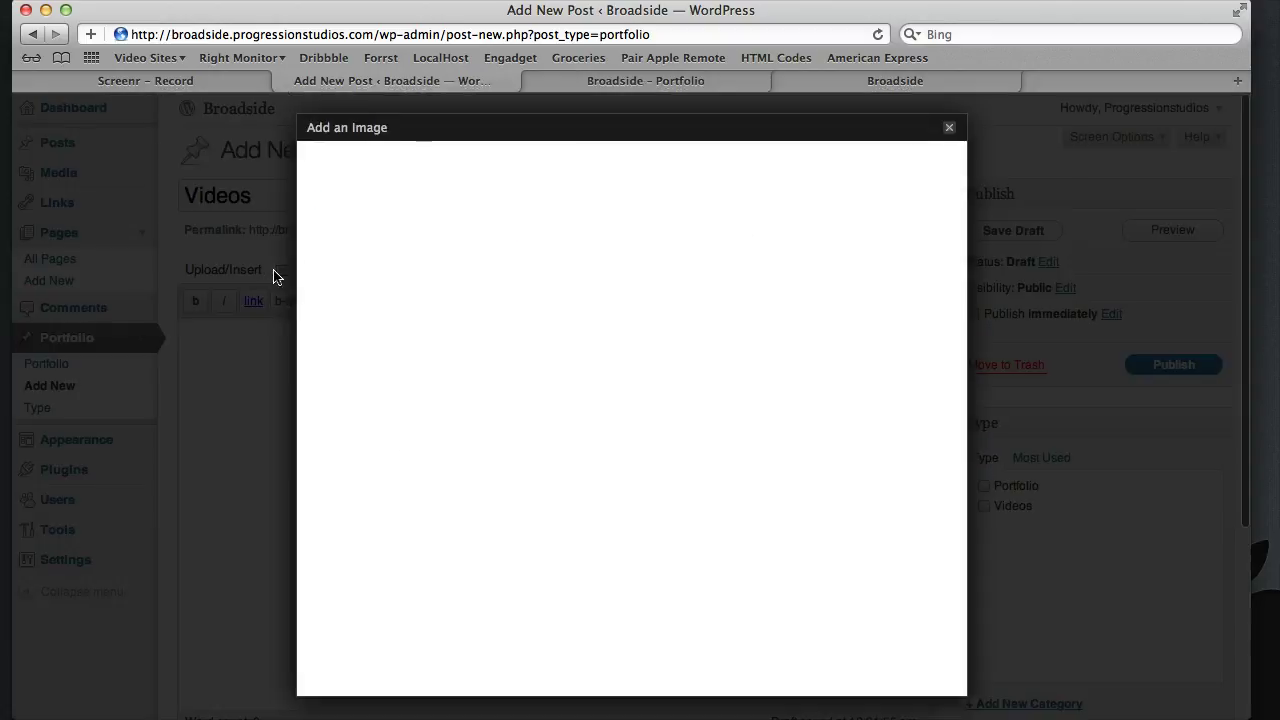
pyautogui.click(506, 247)
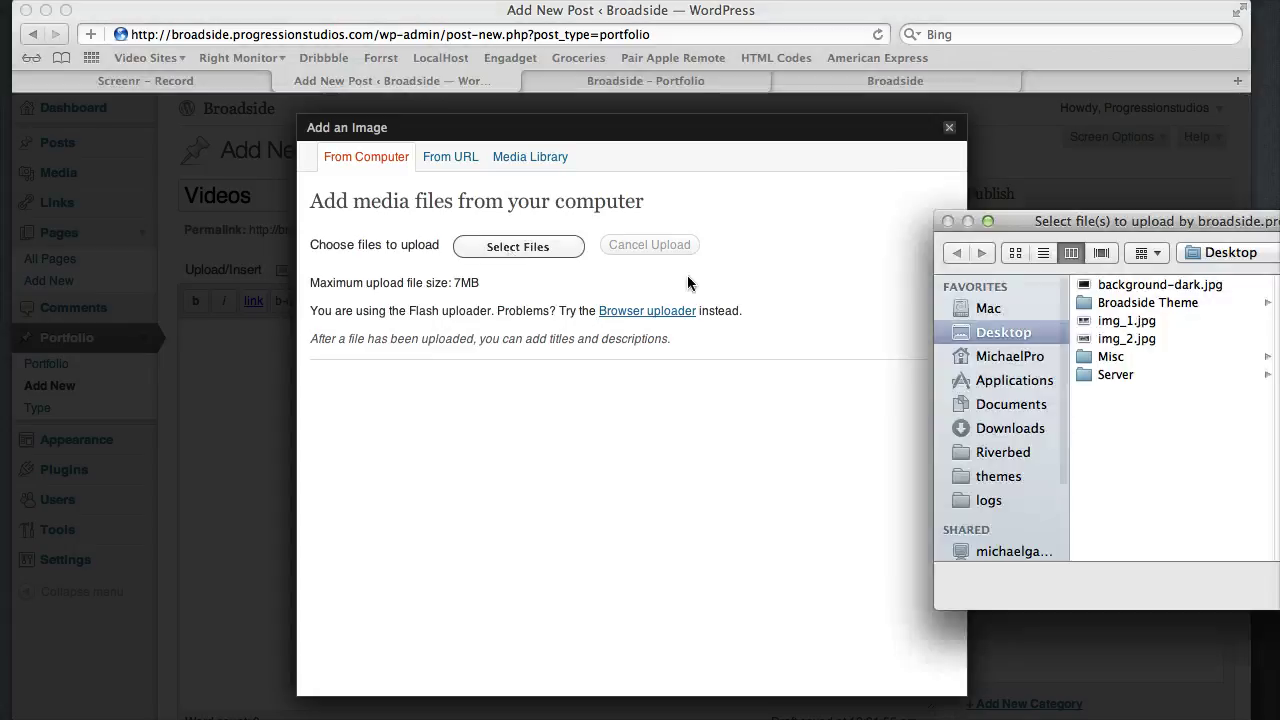
pyautogui.moveTo(1223, 209); pyautogui.dragTo(945, 190)
pyautogui.click(880, 300)
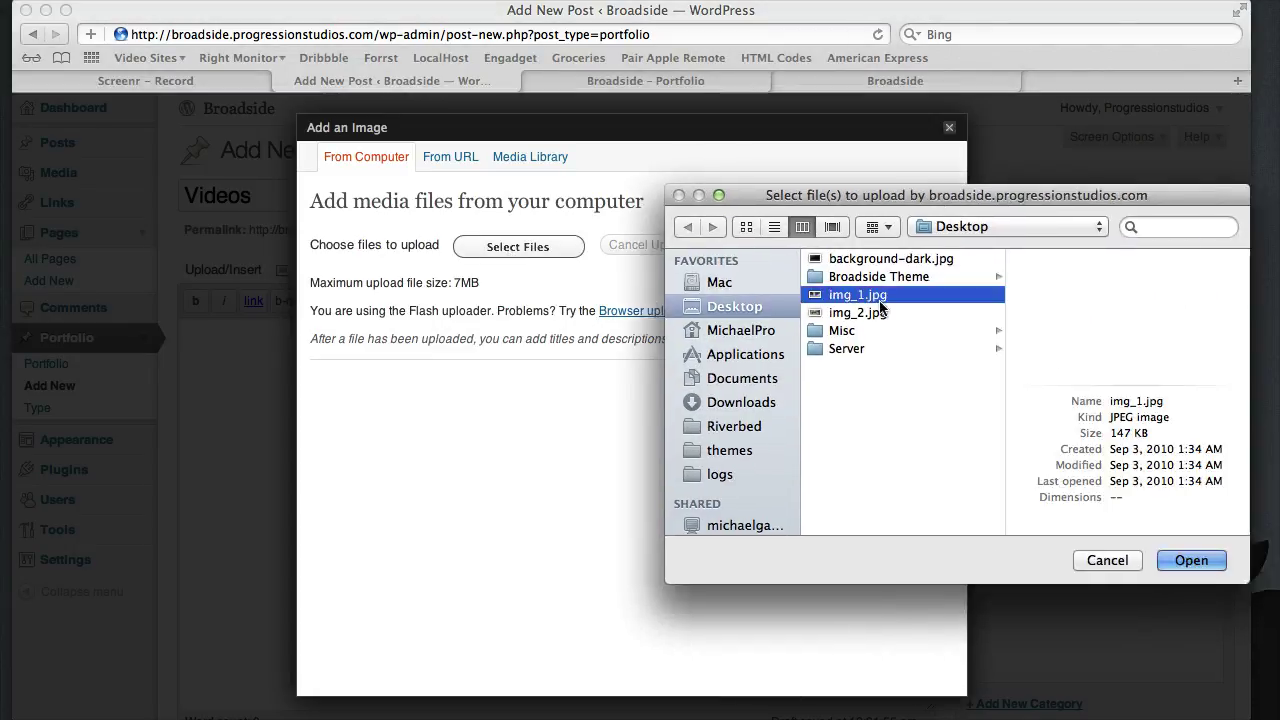
pyautogui.click(852, 312)
pyautogui.click(1191, 561)
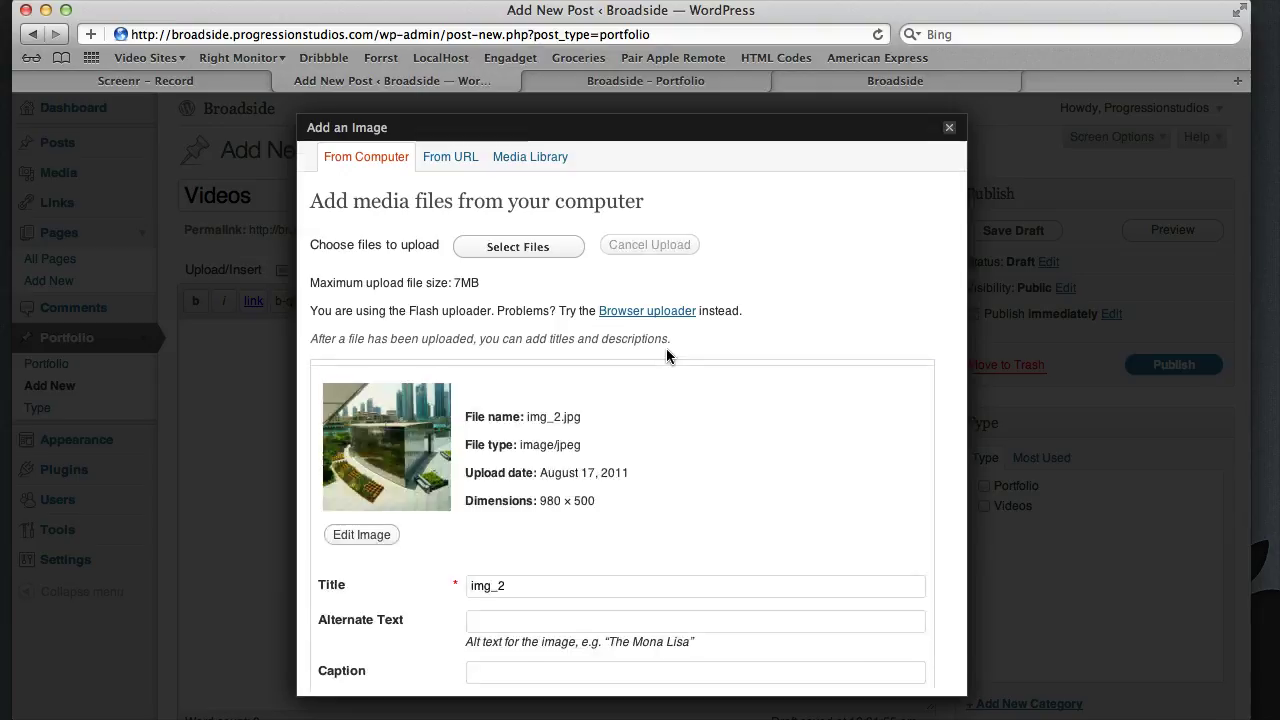
pyautogui.scroll(-5, 666, 500)
pyautogui.click(666, 647)
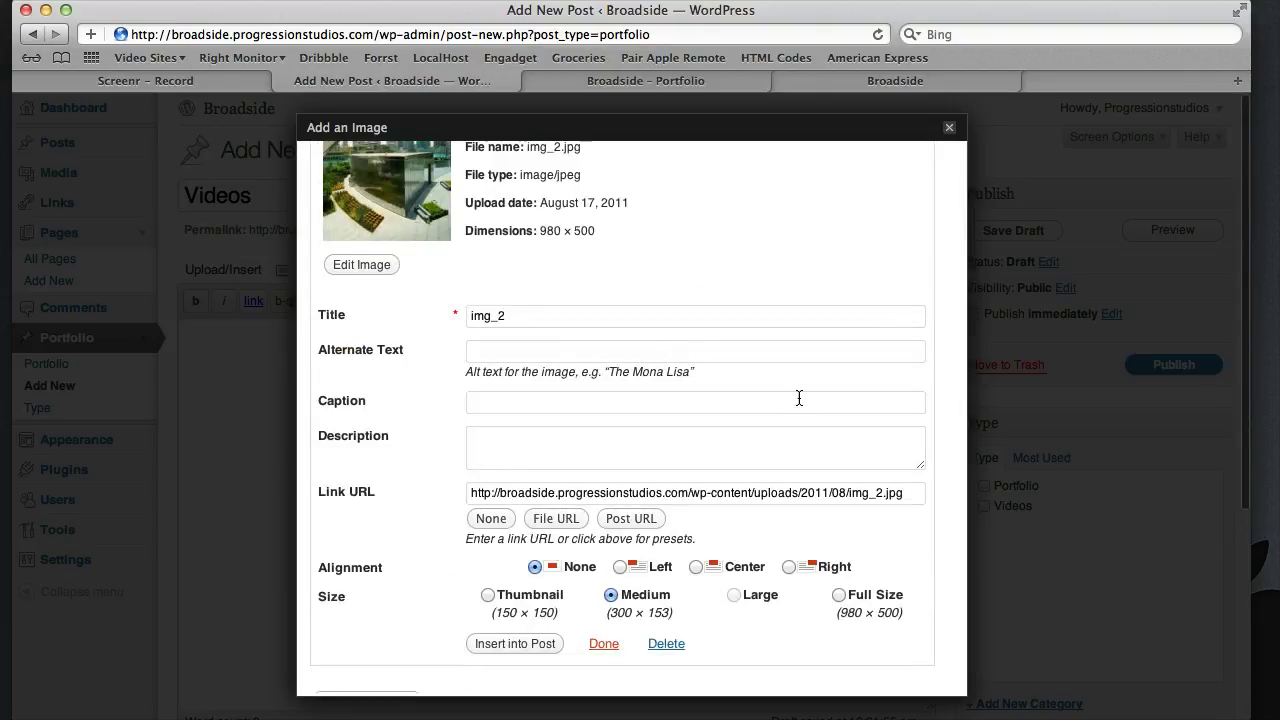
pyautogui.click(949, 132)
pyautogui.scroll(-5, 946, 306)
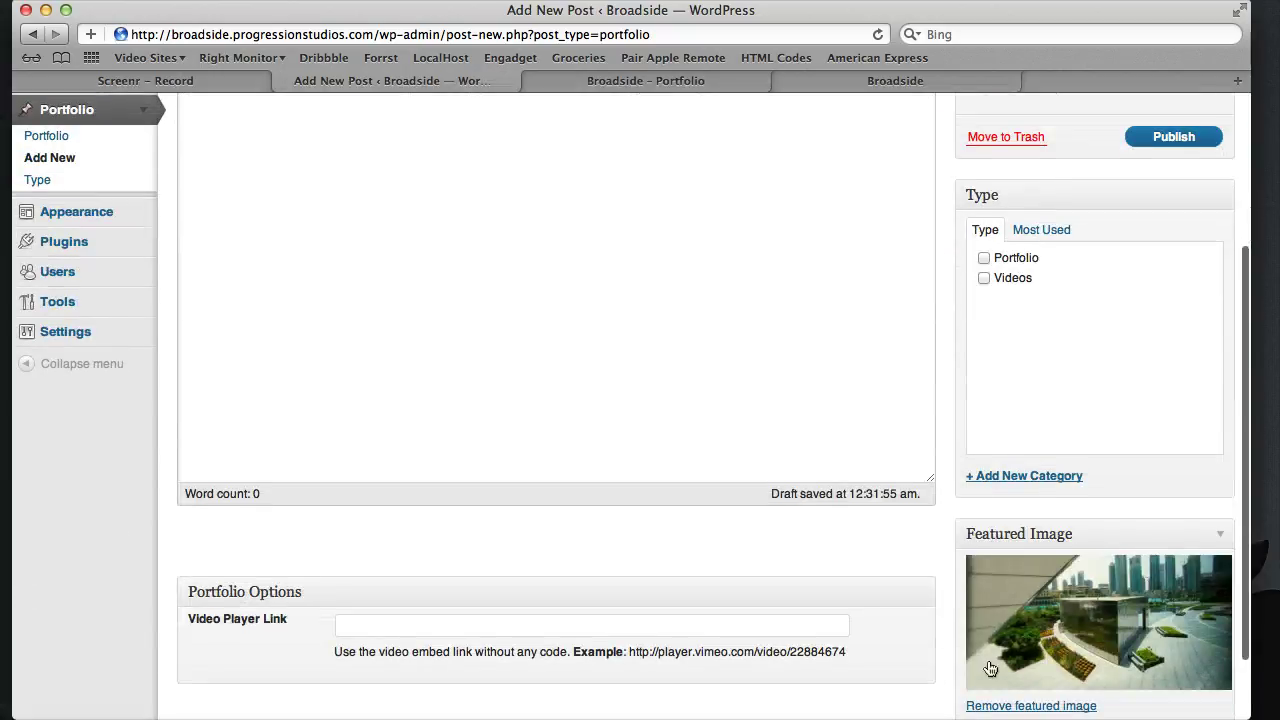
pyautogui.scroll(5, 680, 528)
pyautogui.scroll(-5, 679, 530)
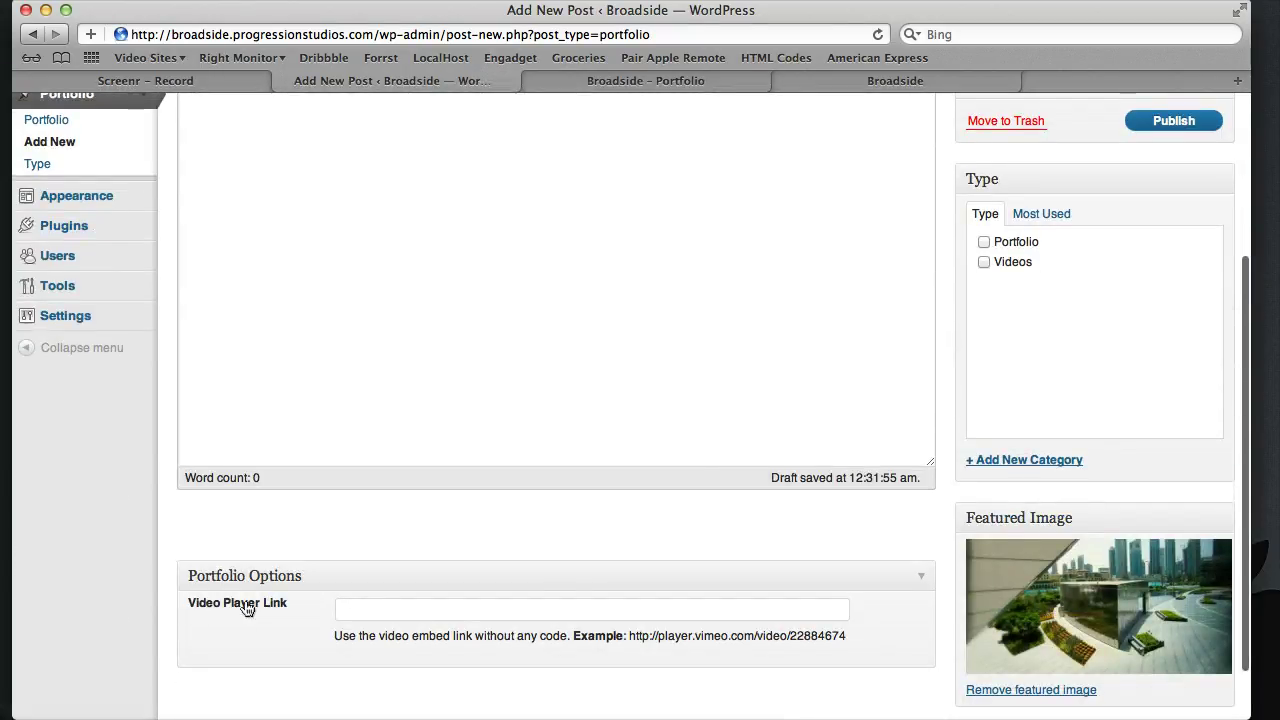
pyautogui.click(393, 608)
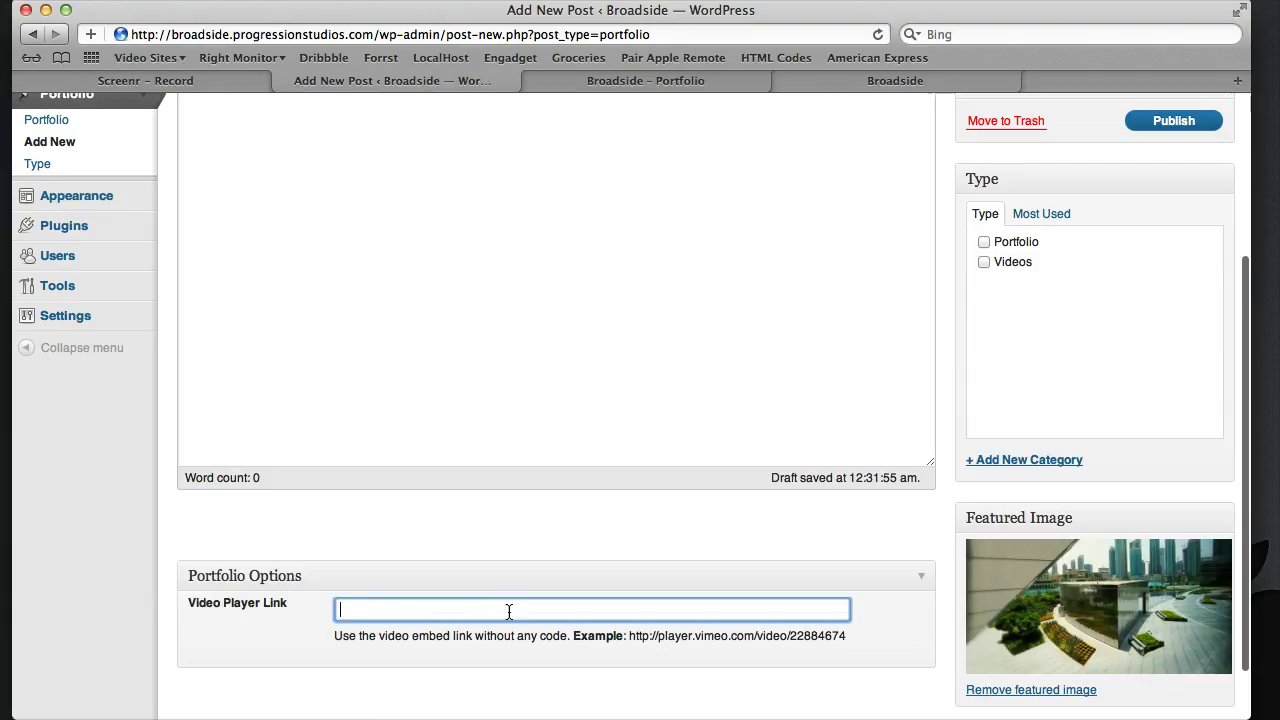
pyautogui.click(461, 526)
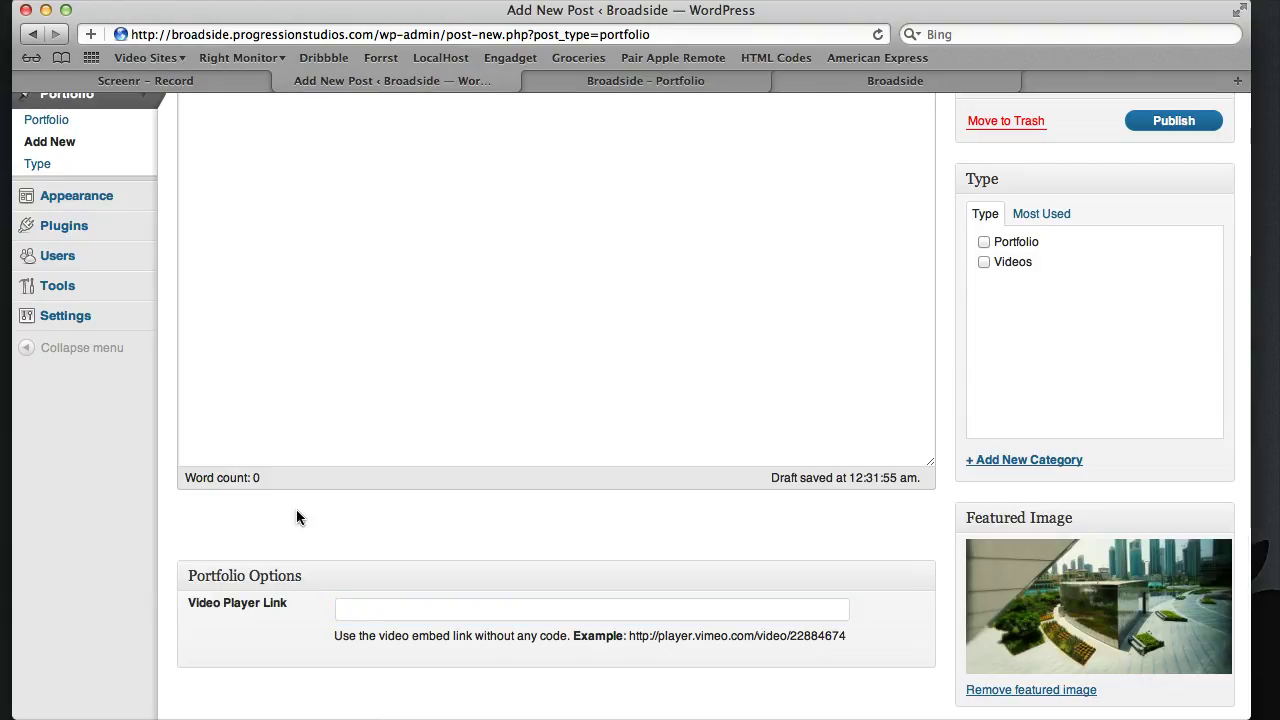
# - Open the Lamborghini Aventador video page (vimeo.com/22884674) in a new browser tab
pyautogui.press('super+t')
pyautogui.write('vimeo.com/')
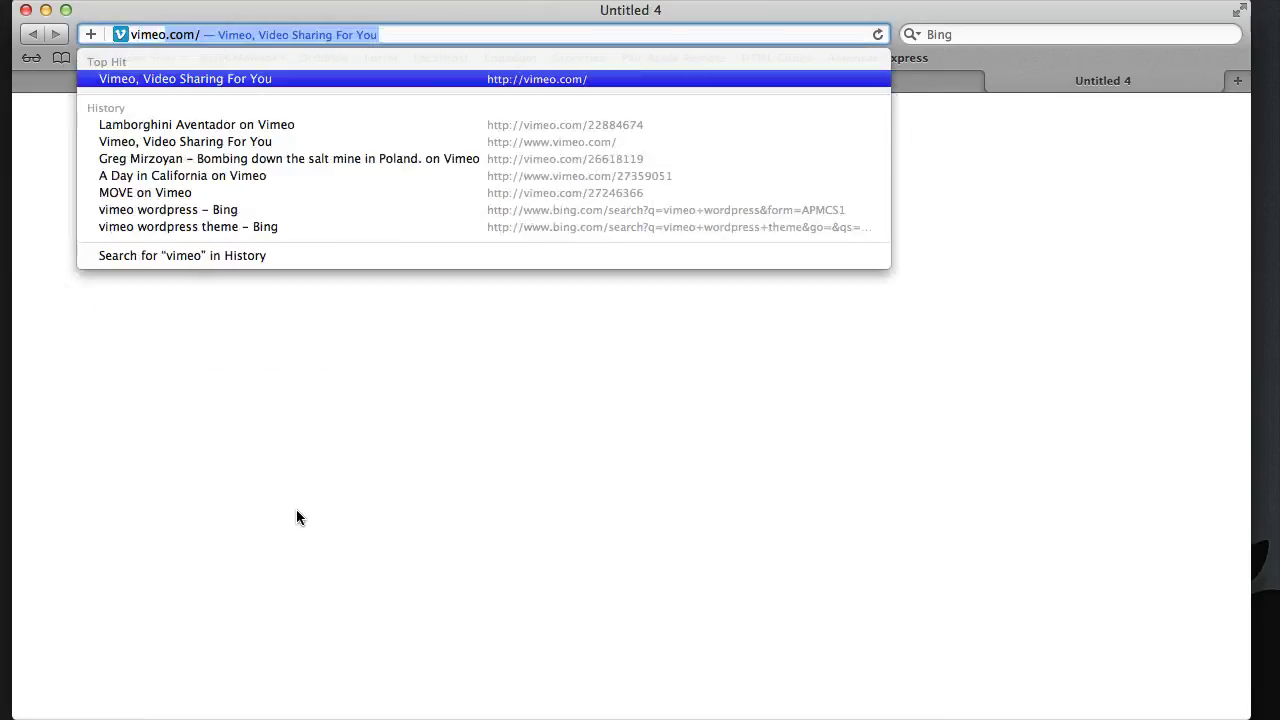
pyautogui.press('Down')
pyautogui.press('Return')
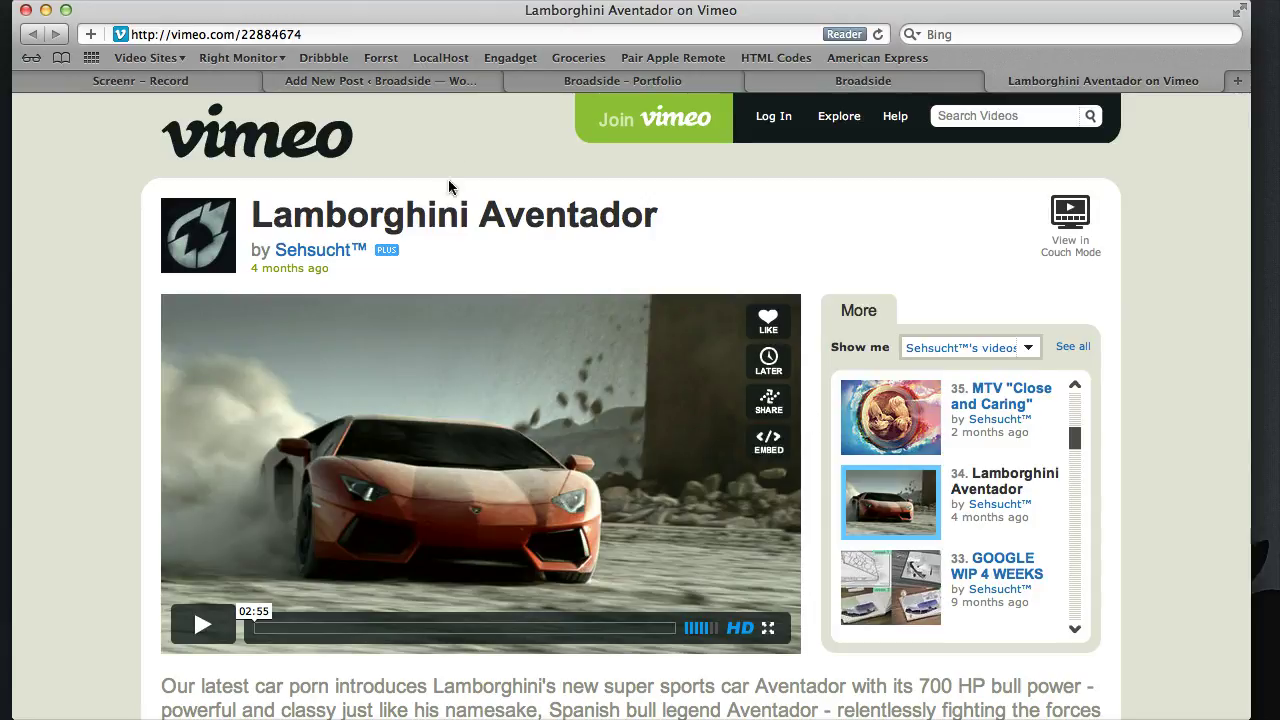
# - Show the Lamborghini Aventador video's embed code and copy all of it
pyautogui.click(762, 445)
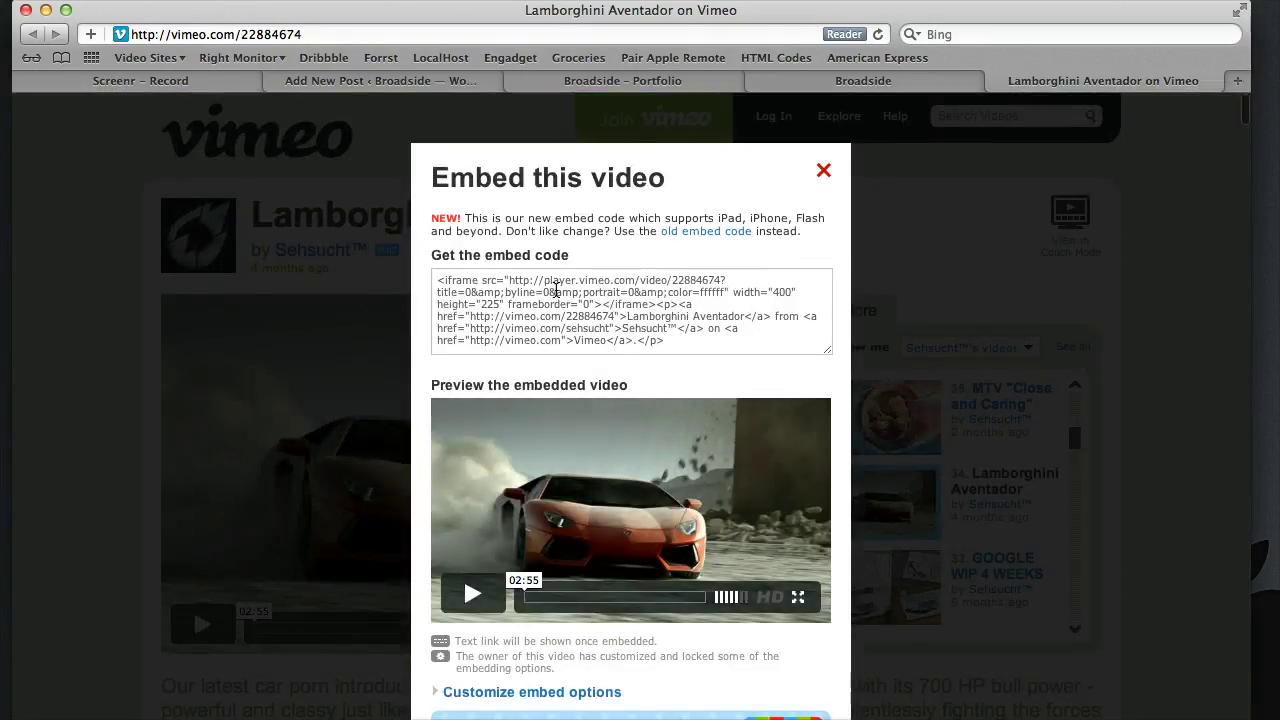
pyautogui.click(566, 285)
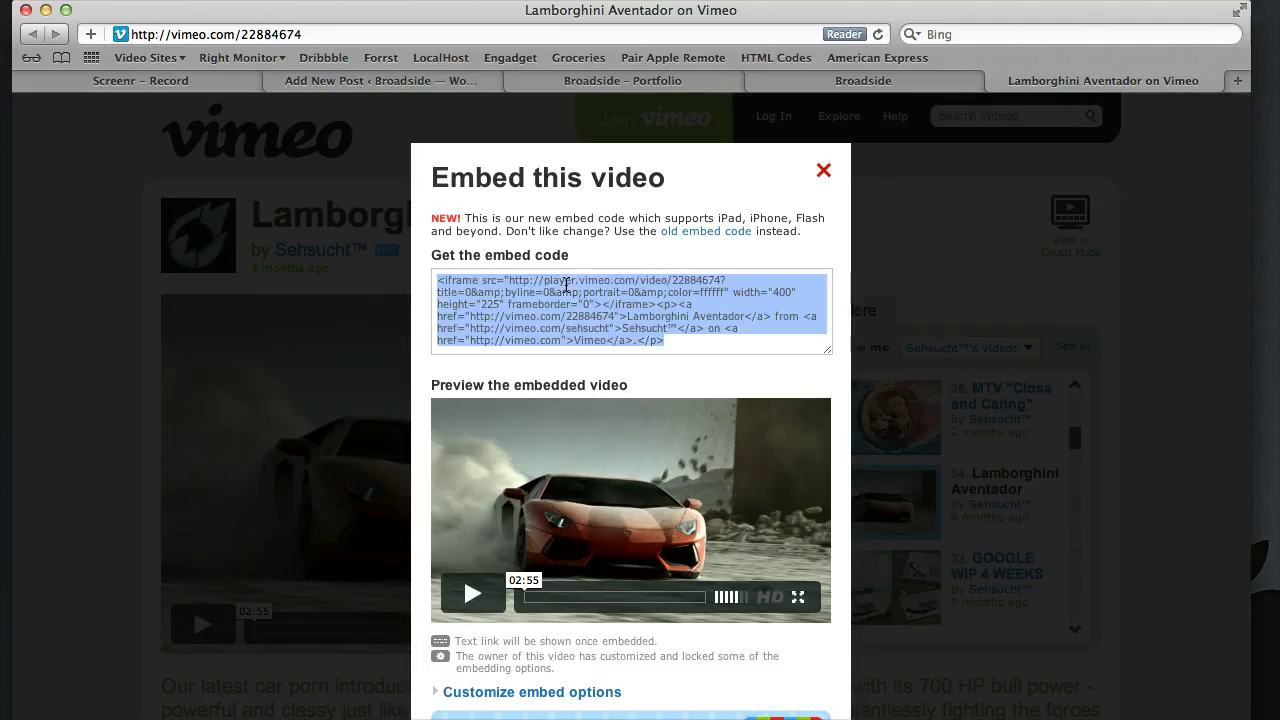
pyautogui.rightClick(566, 285)
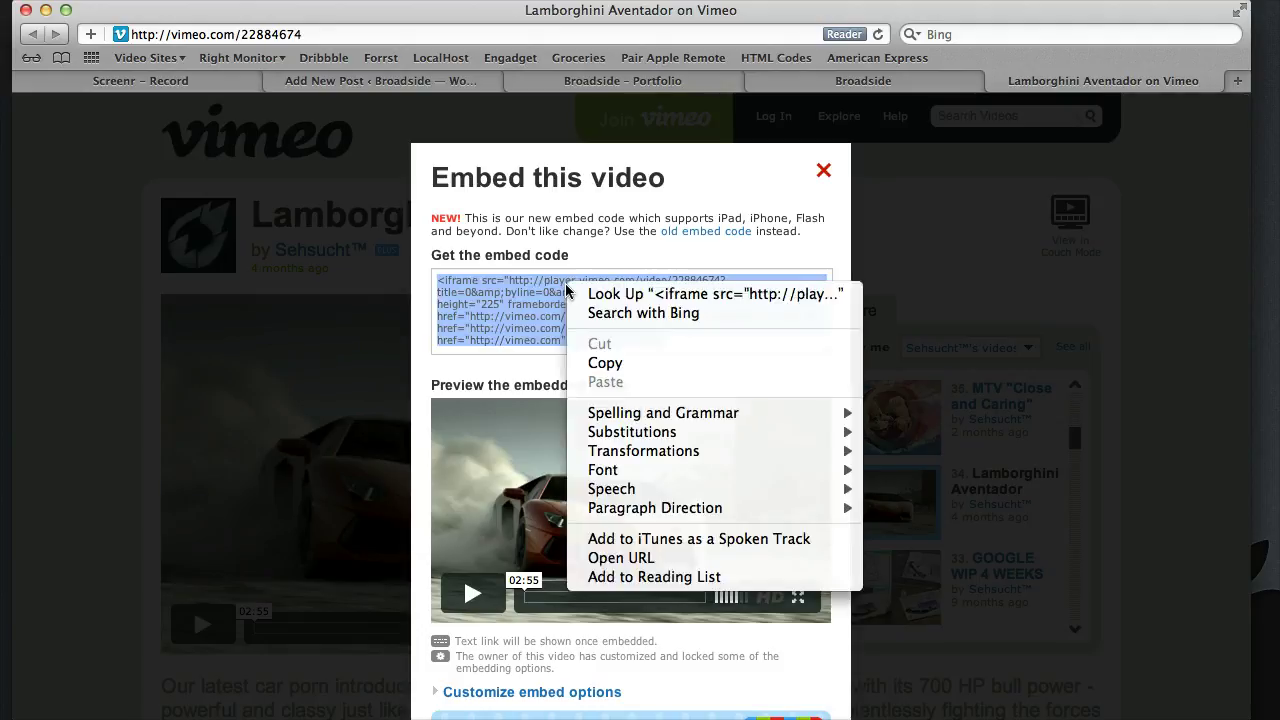
pyautogui.click(607, 366)
# - Switch to the text editor and paste the copied embed code into the blank untitled document
pyautogui.press('super+Tab')
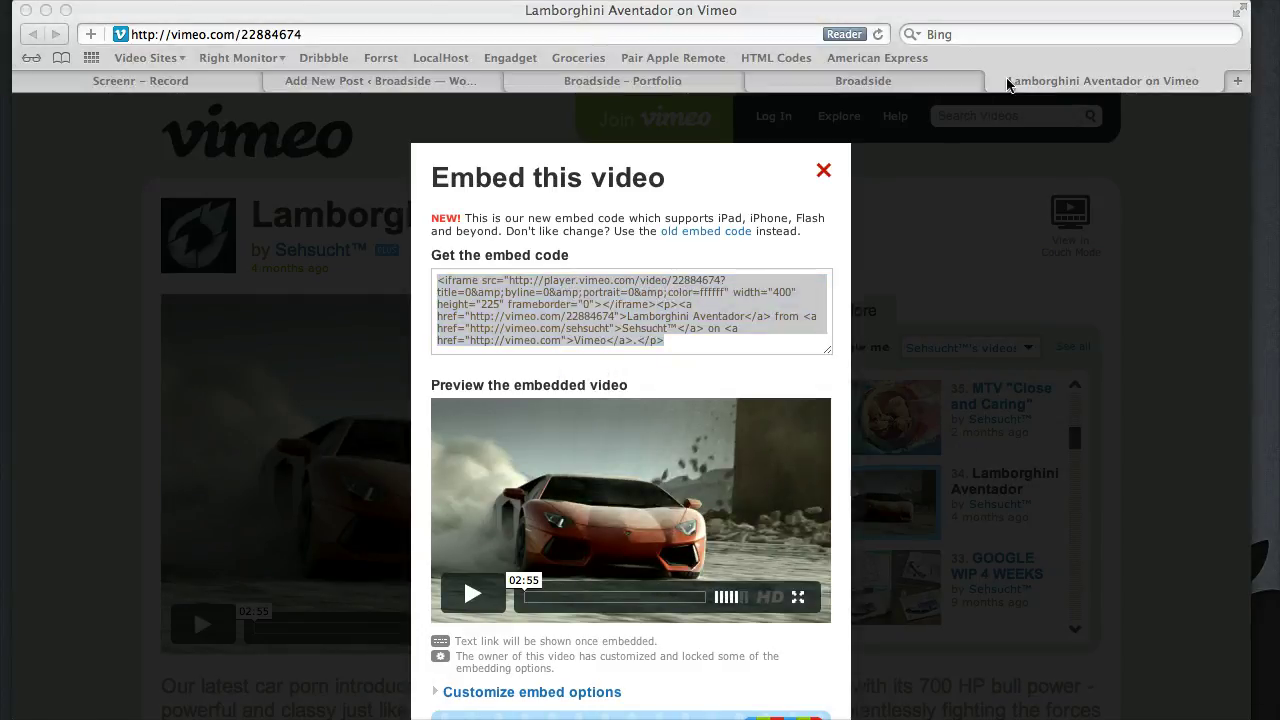
pyautogui.click(590, 82)
pyautogui.click(410, 82)
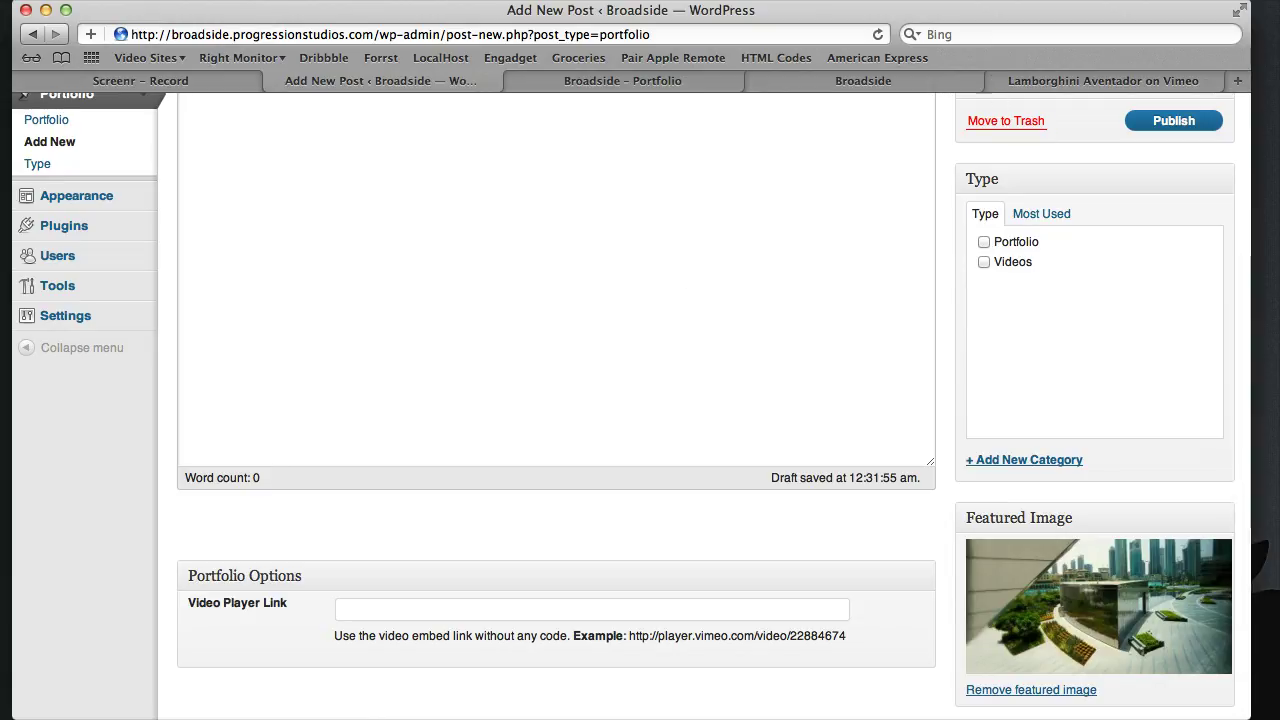
pyautogui.press('super+Tab')
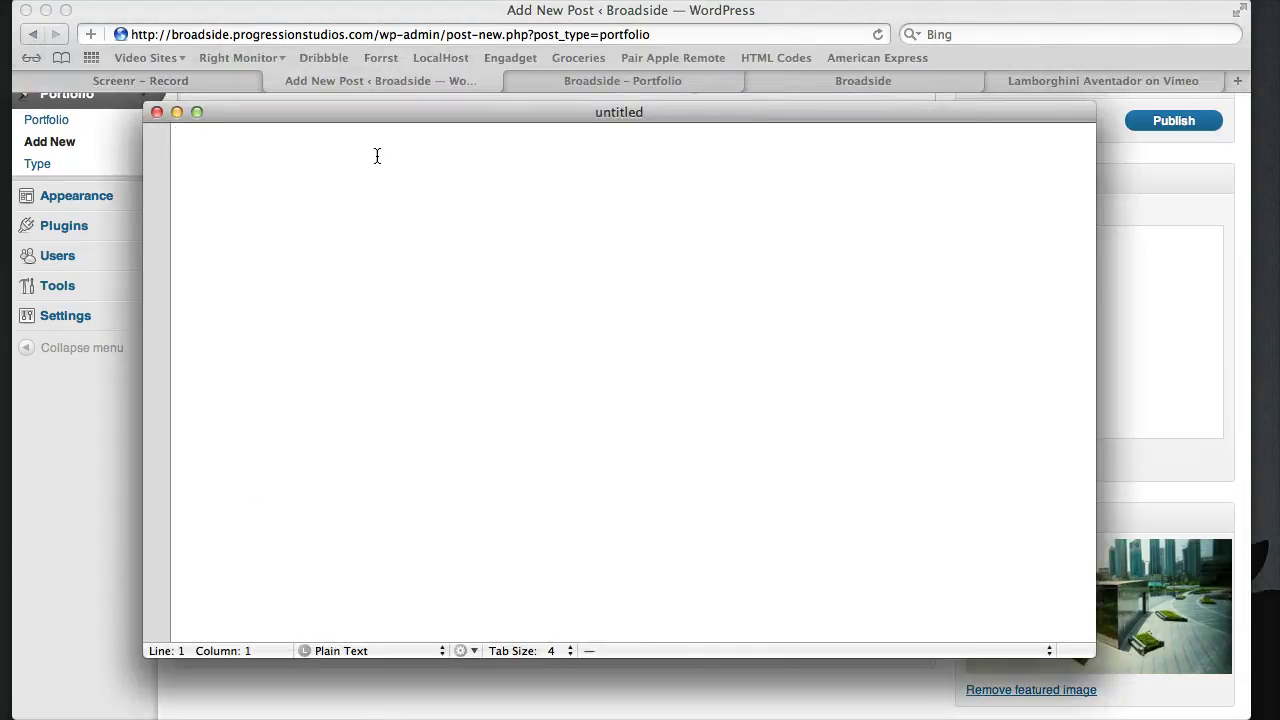
pyautogui.rightClick(330, 150)
pyautogui.click(370, 203)
pyautogui.moveTo(684, 111); pyautogui.dragTo(750, 135)
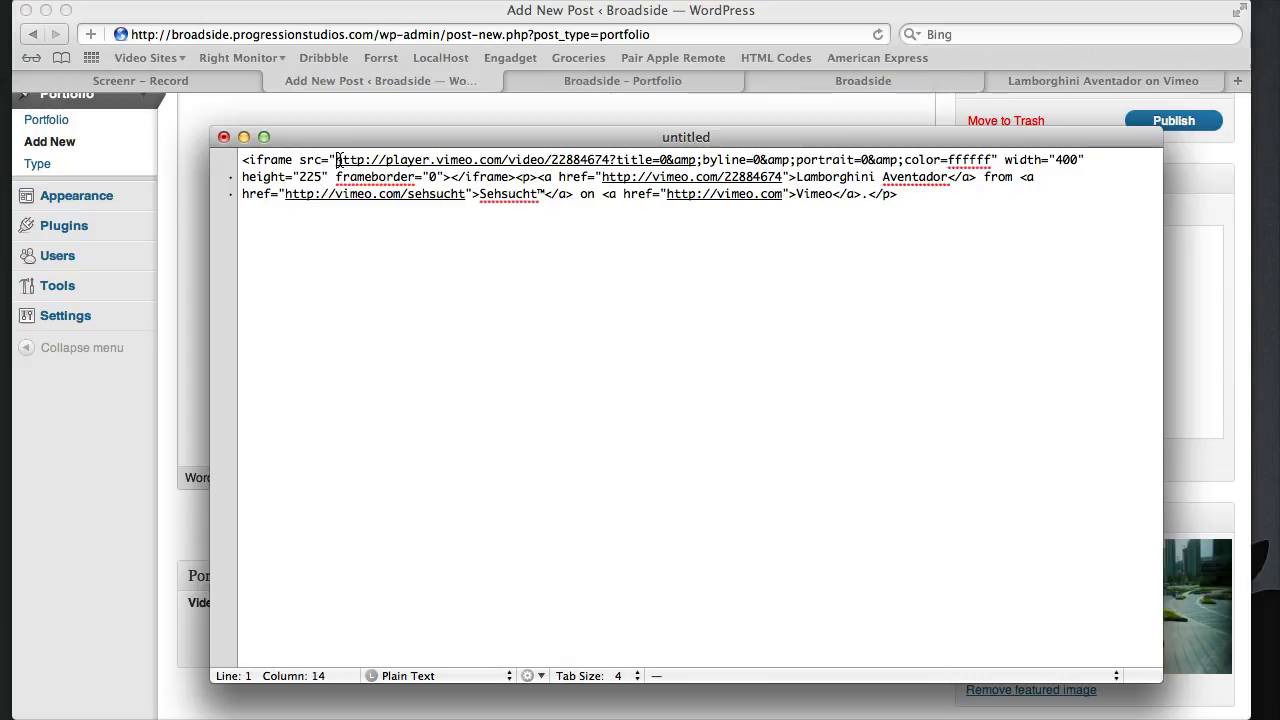
# - Copy only the player.vimeo.com URL between the quotes of the iframe's src attribute
pyautogui.moveTo(336, 159); pyautogui.dragTo(995, 159)
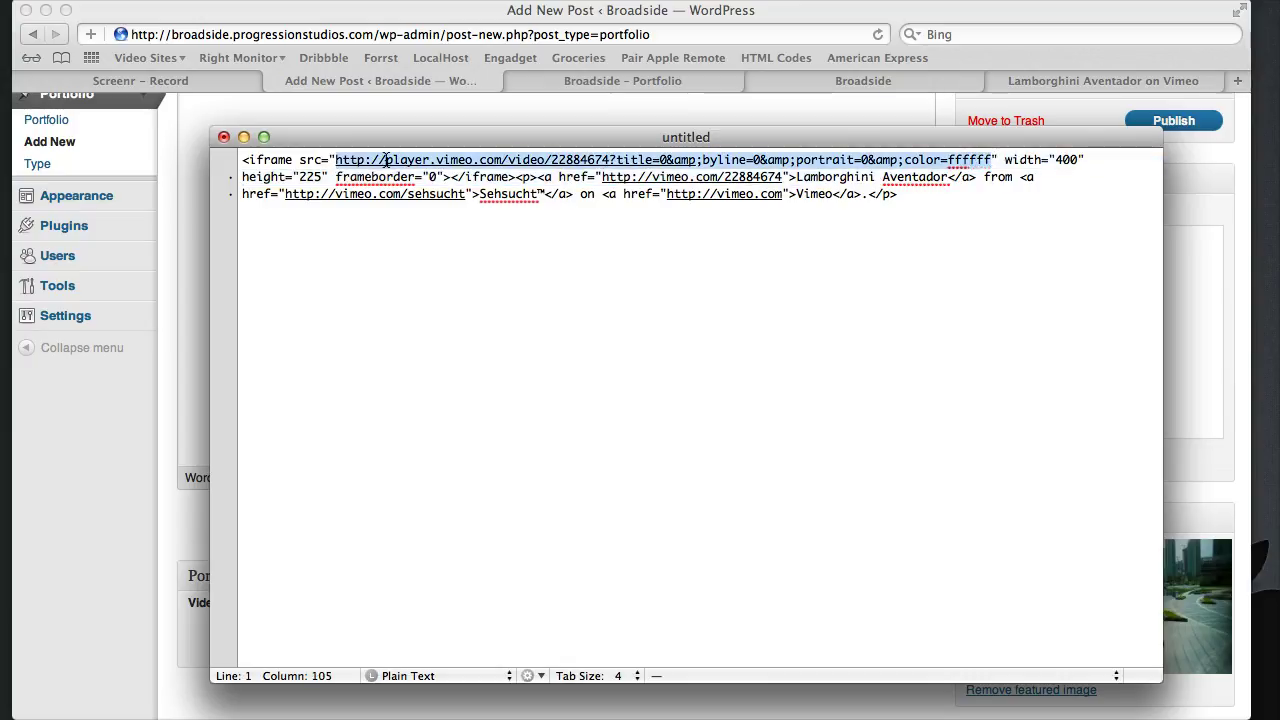
pyautogui.rightClick(600, 160)
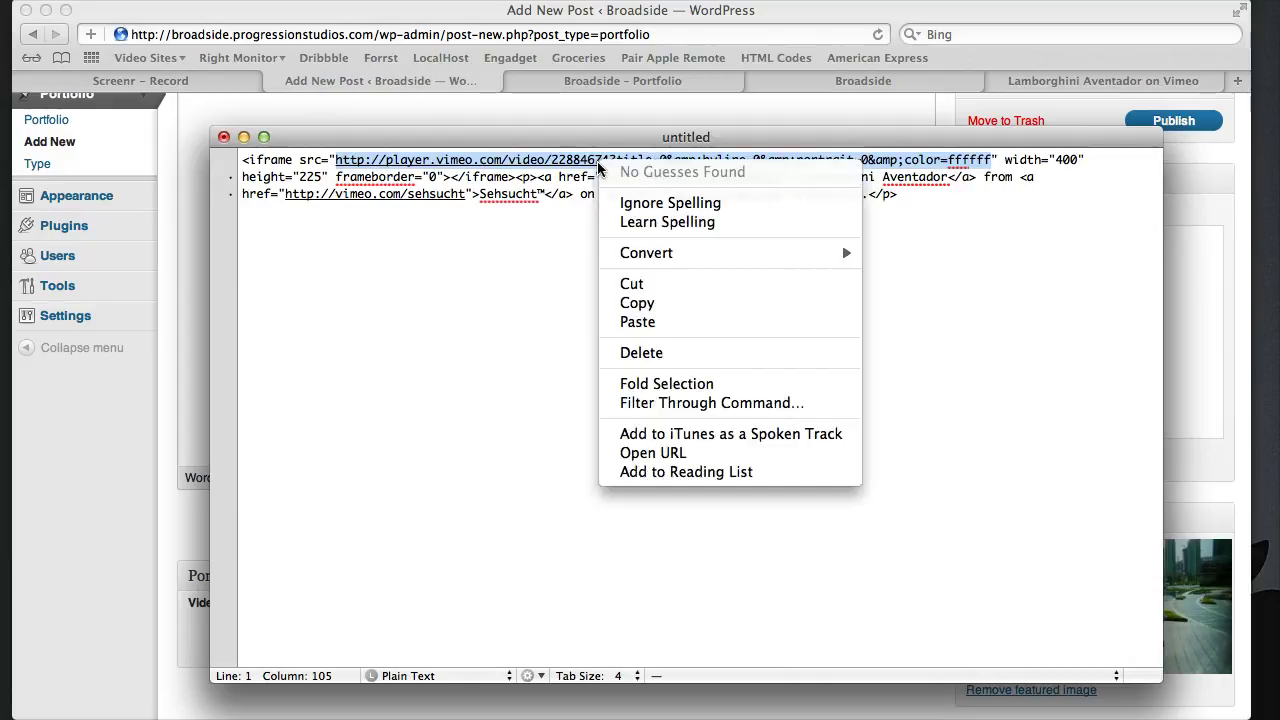
pyautogui.click(660, 303)
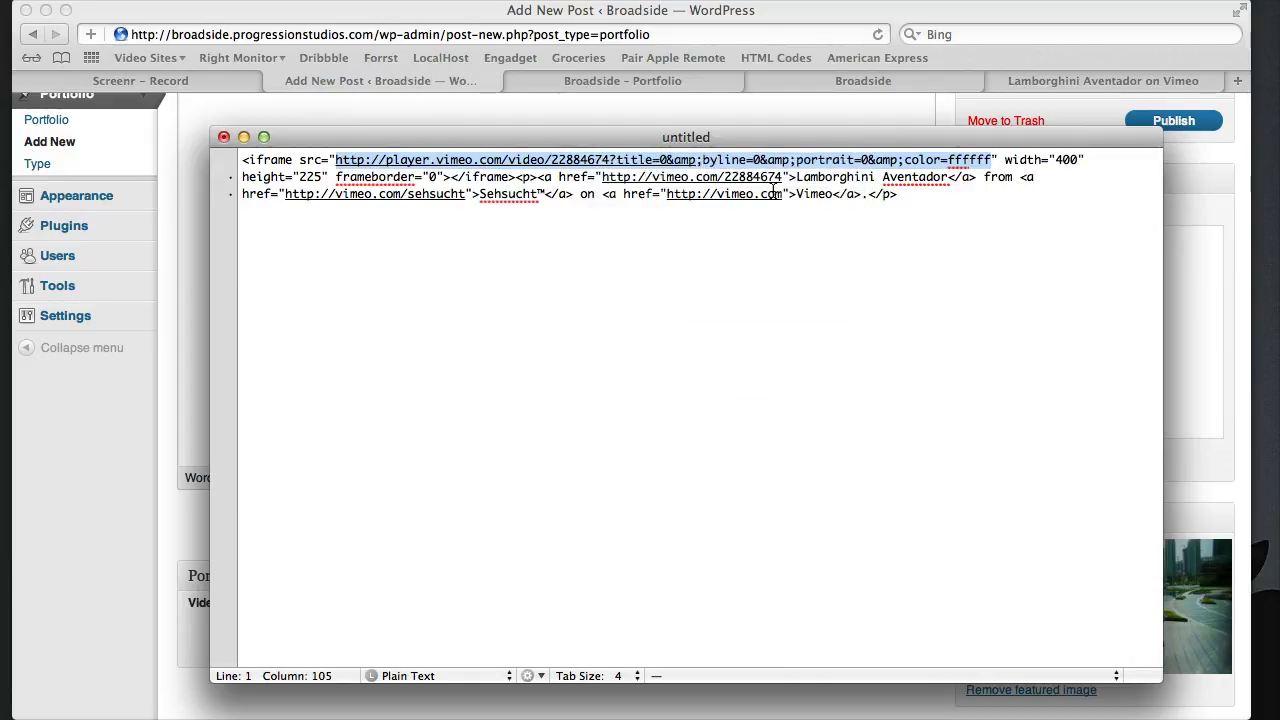
pyautogui.moveTo(931, 212); pyautogui.dragTo(990, 161)
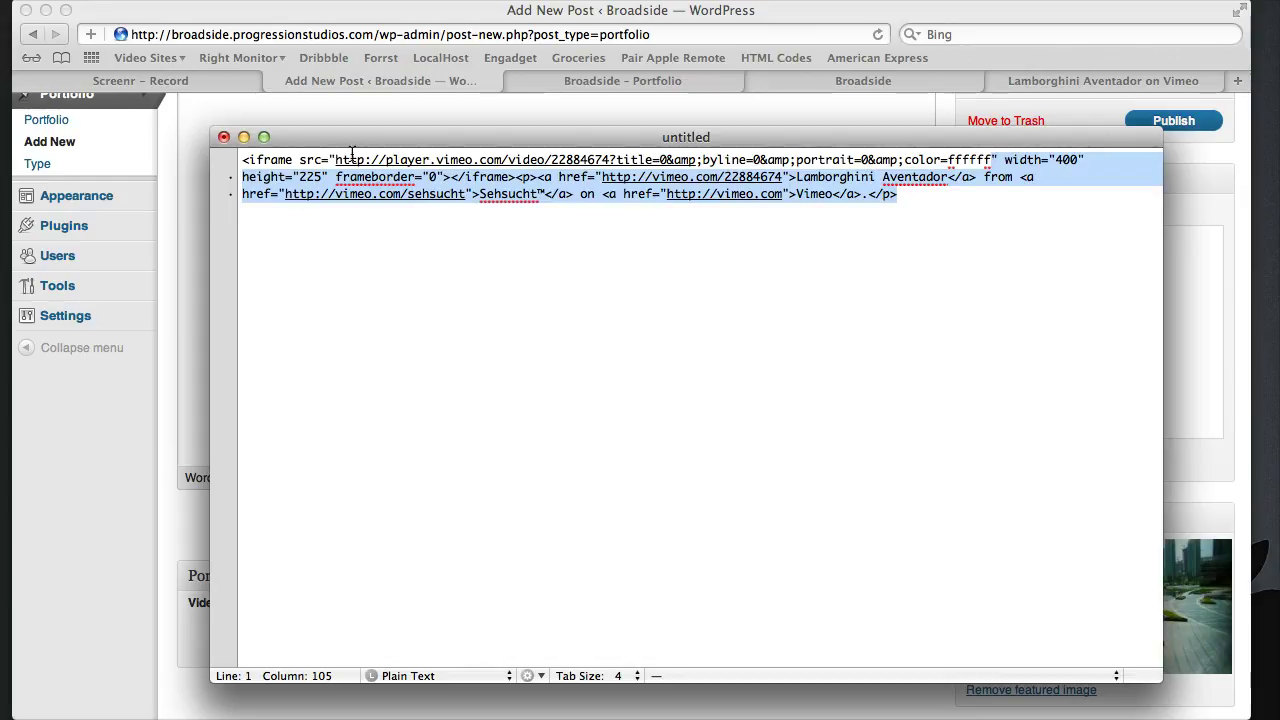
pyautogui.moveTo(335, 159); pyautogui.dragTo(990, 156)
pyautogui.rightClick(990, 157)
pyautogui.click(1014, 297)
pyautogui.click(925, 215)
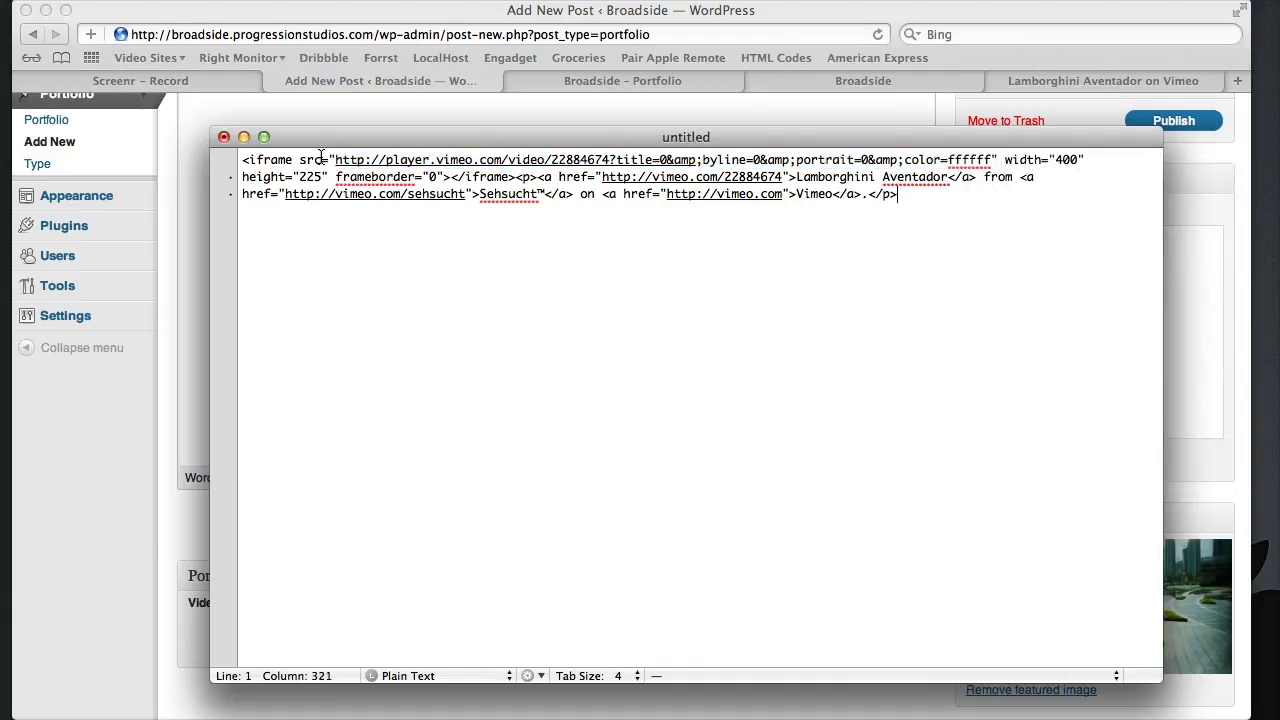
# - Return to the WordPress post, paste the copied player URL as its Video Player Link, and publish the post
pyautogui.click(128, 516)
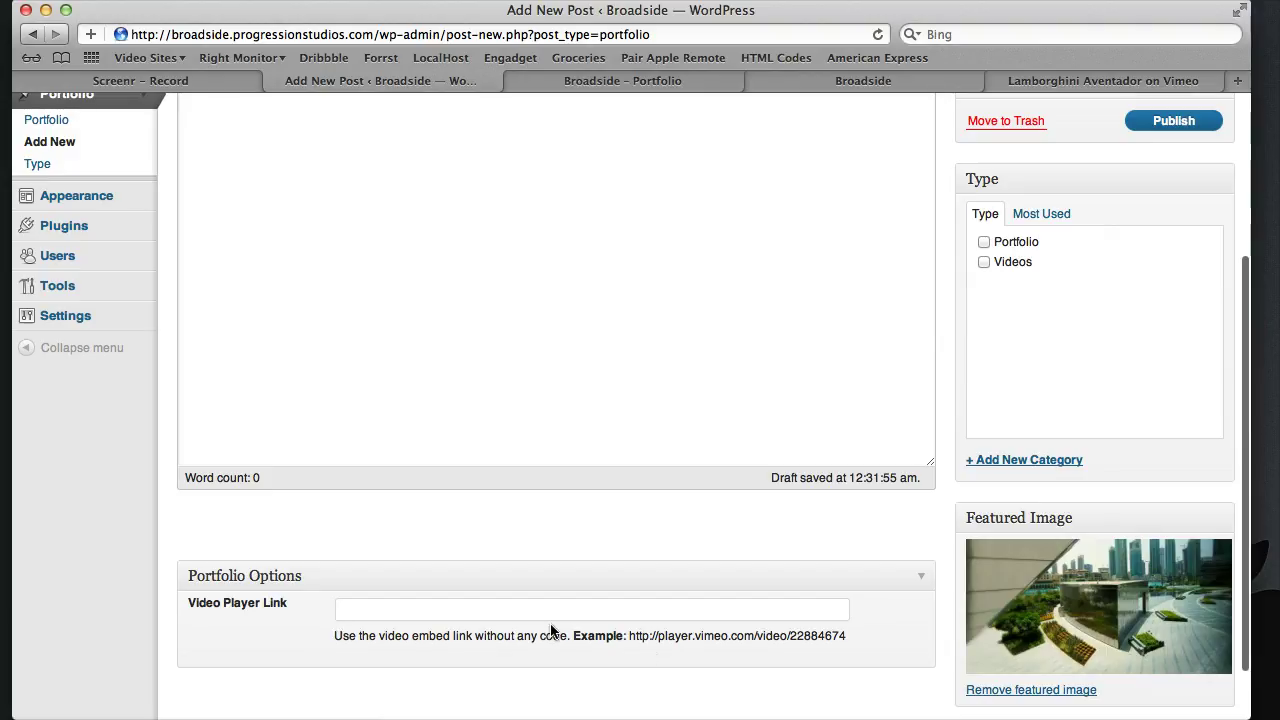
pyautogui.click(607, 612)
pyautogui.rightClick(603, 614)
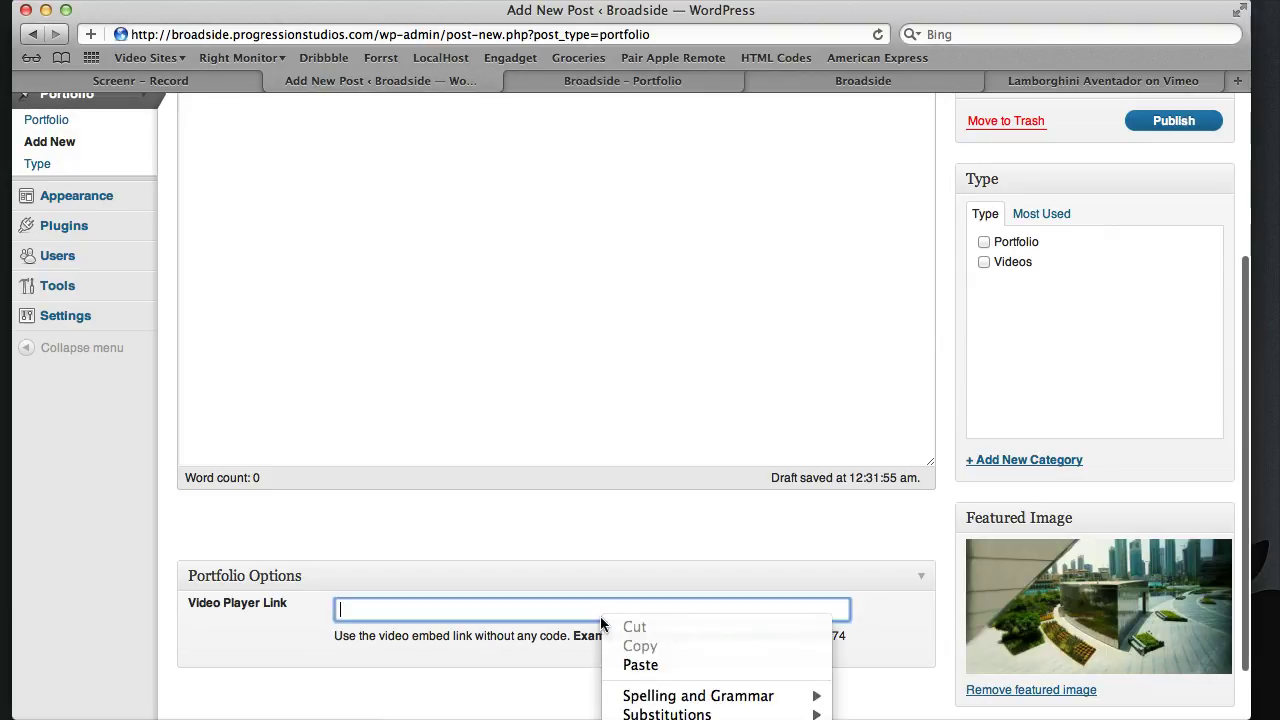
pyautogui.click(632, 662)
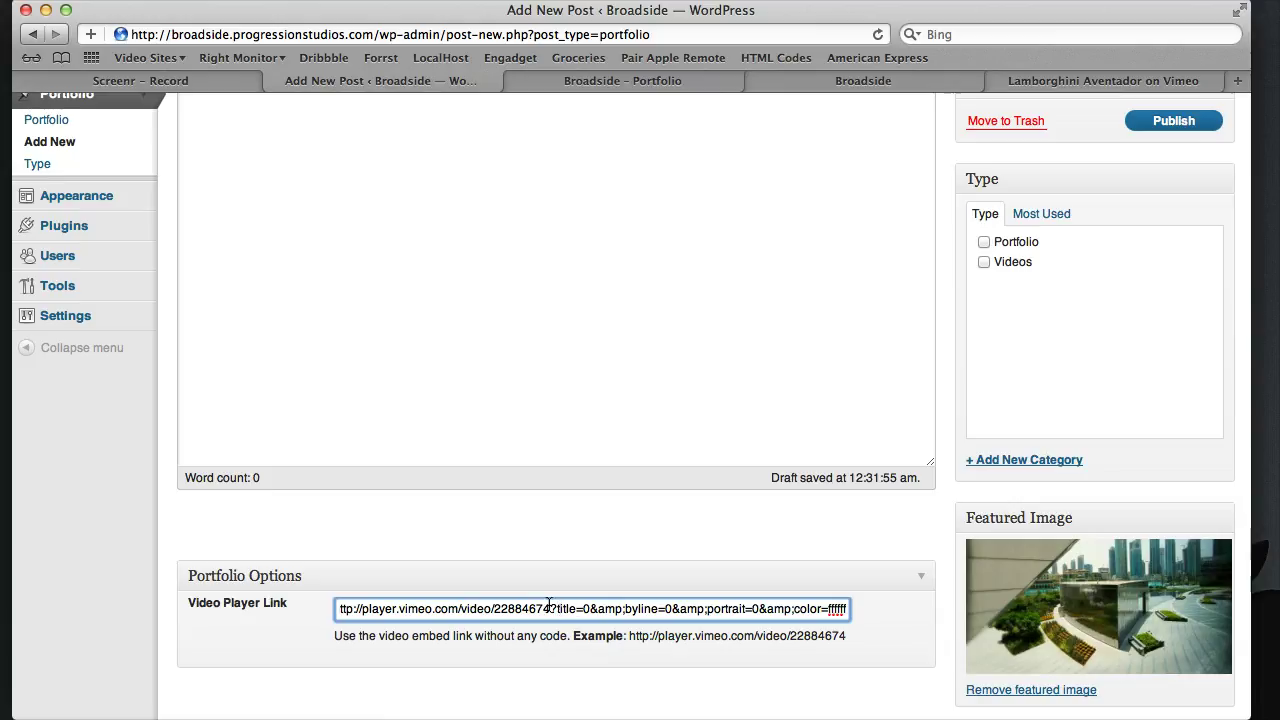
pyautogui.moveTo(553, 608); pyautogui.dragTo(852, 608)
pyautogui.click(825, 608)
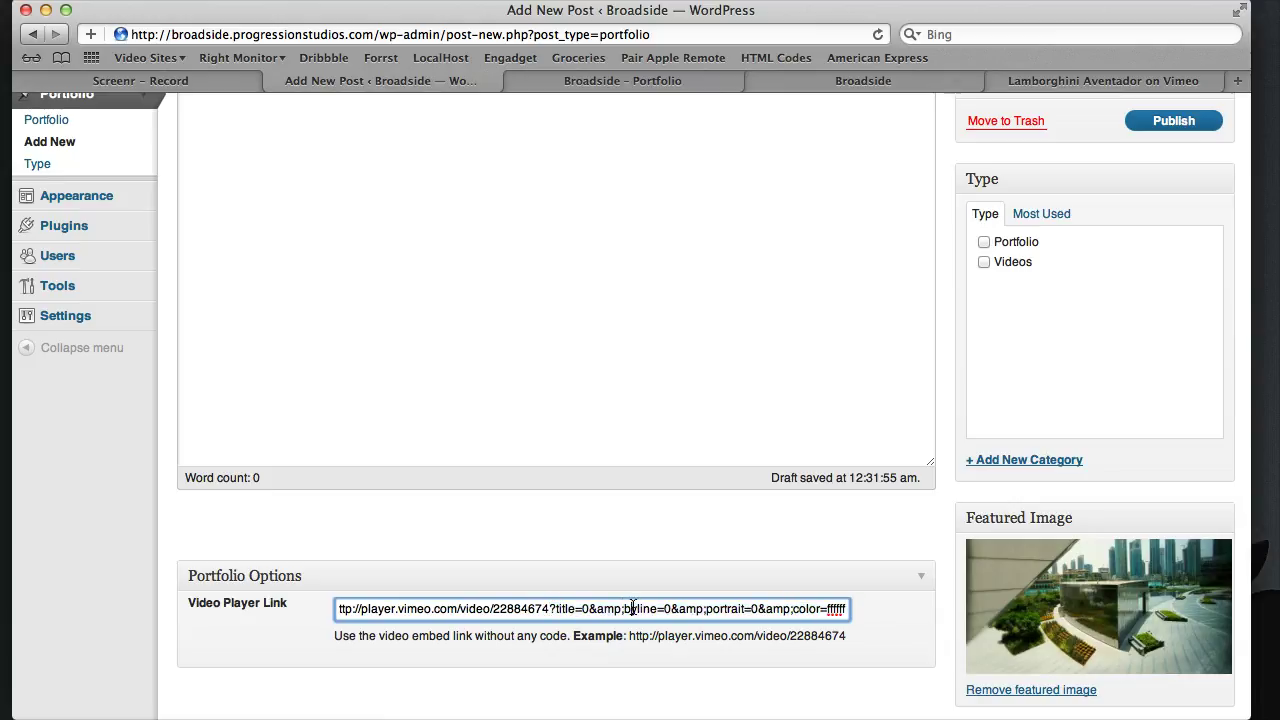
pyautogui.hscroll(2, 640, 400)
pyautogui.click(908, 540)
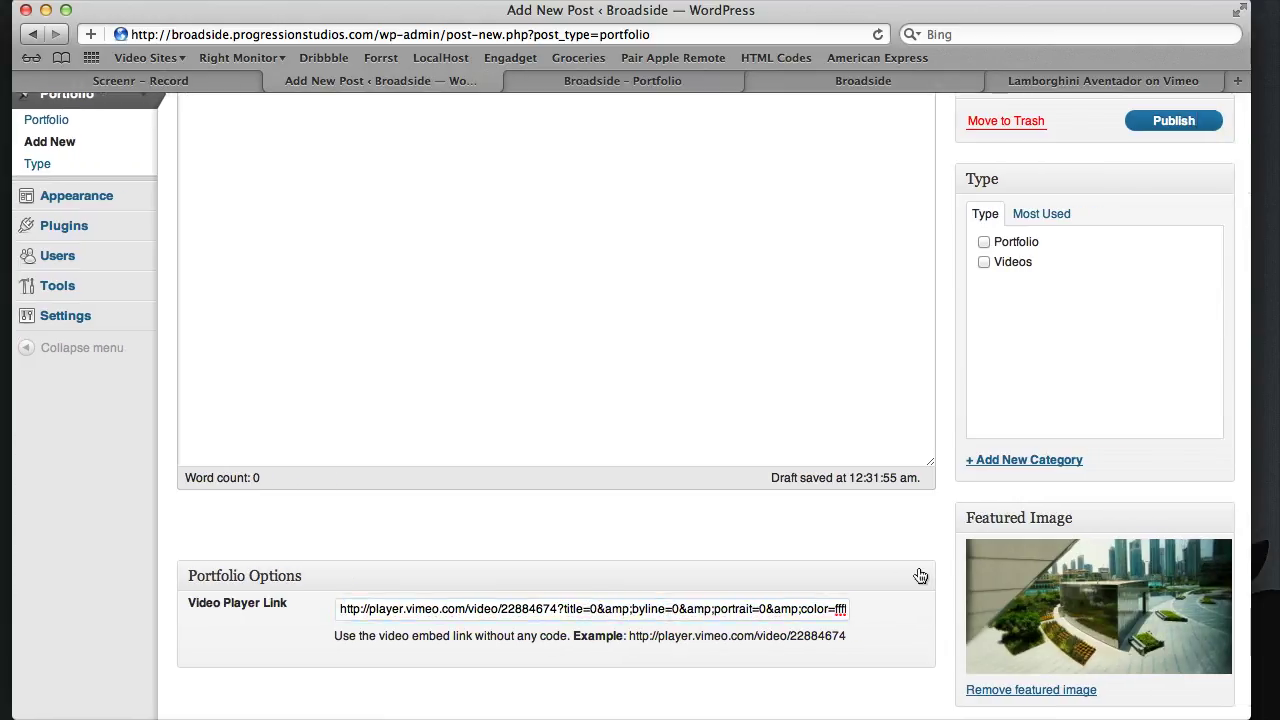
pyautogui.scroll(5, 917, 540)
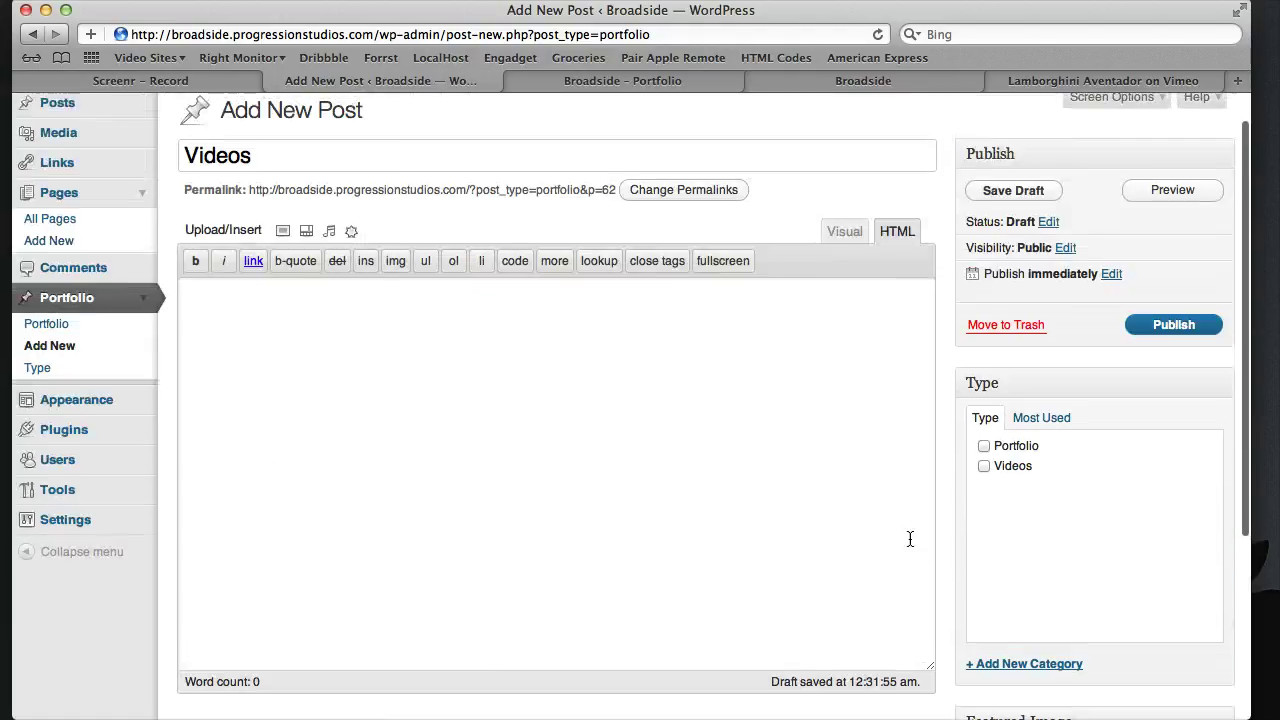
pyautogui.click(1173, 325)
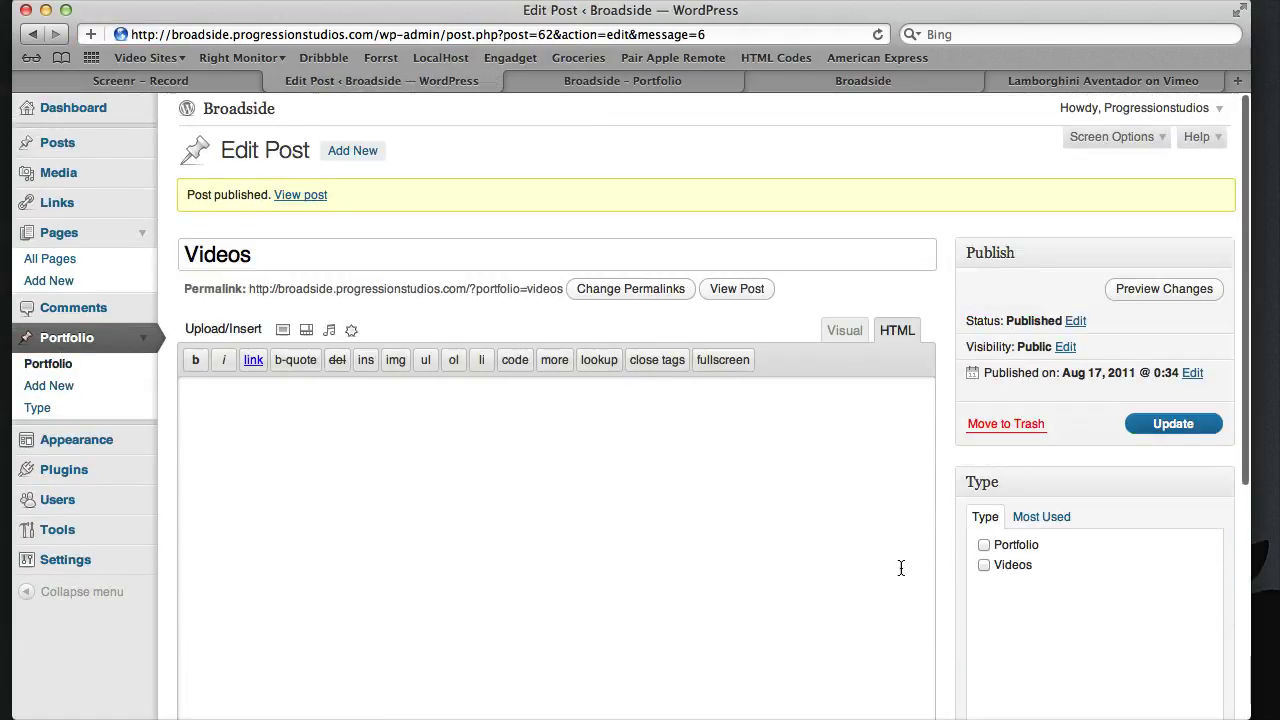
# - Assign the Videos portfolio post to the Videos type and update the post
pyautogui.scroll(-3, 900, 560)
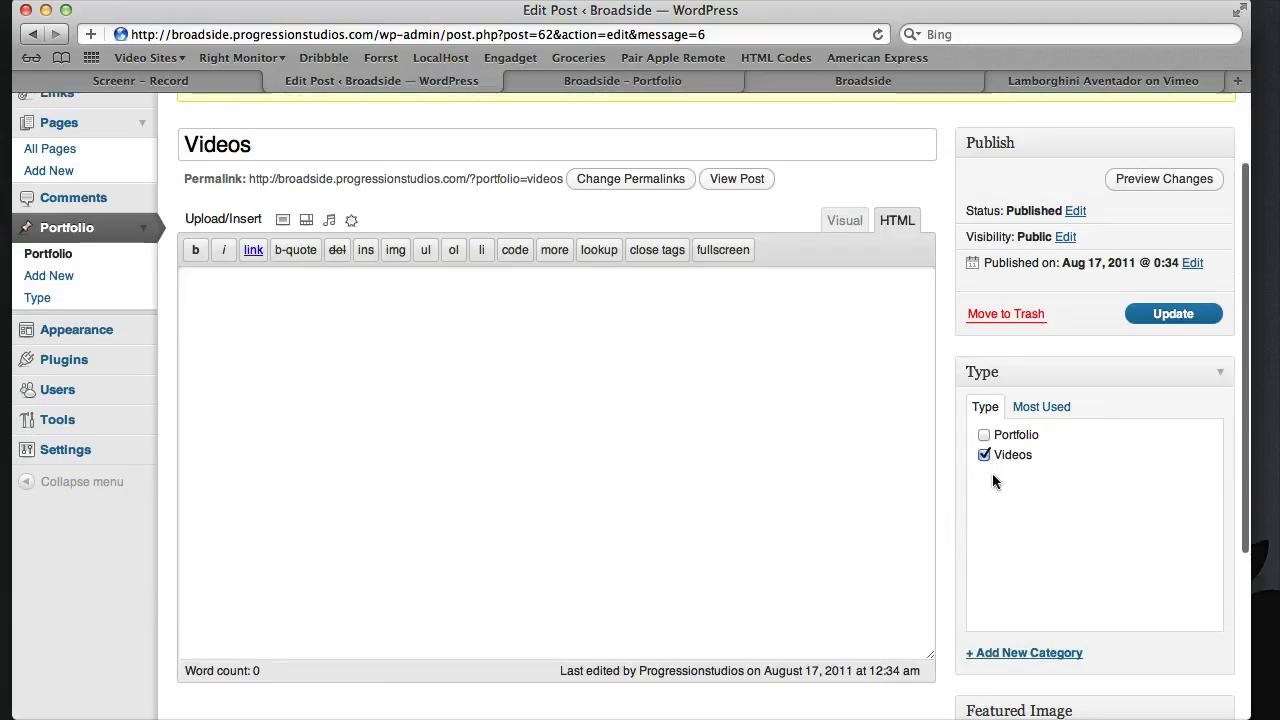
pyautogui.scroll(3, 1102, 467)
pyautogui.click(1158, 423)
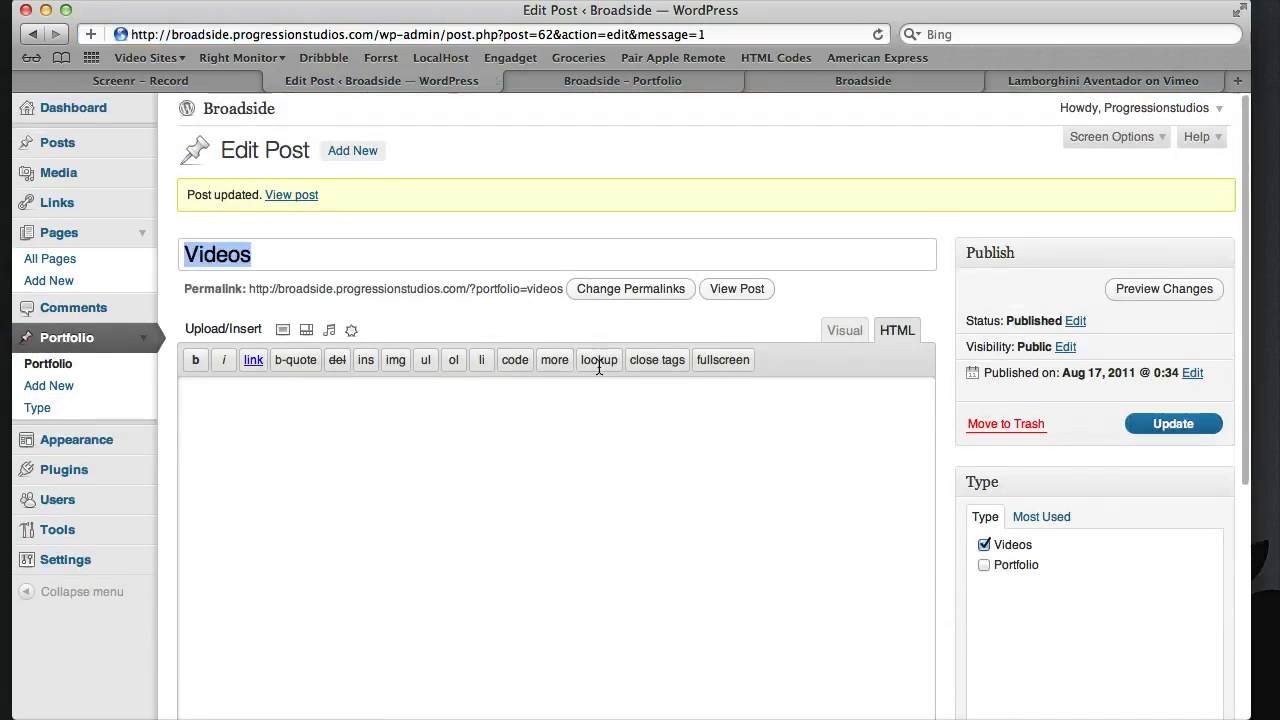
# - Add a new page titled Portfolio Videos and set its Portfolio Type to Videos
pyautogui.click(117, 288)
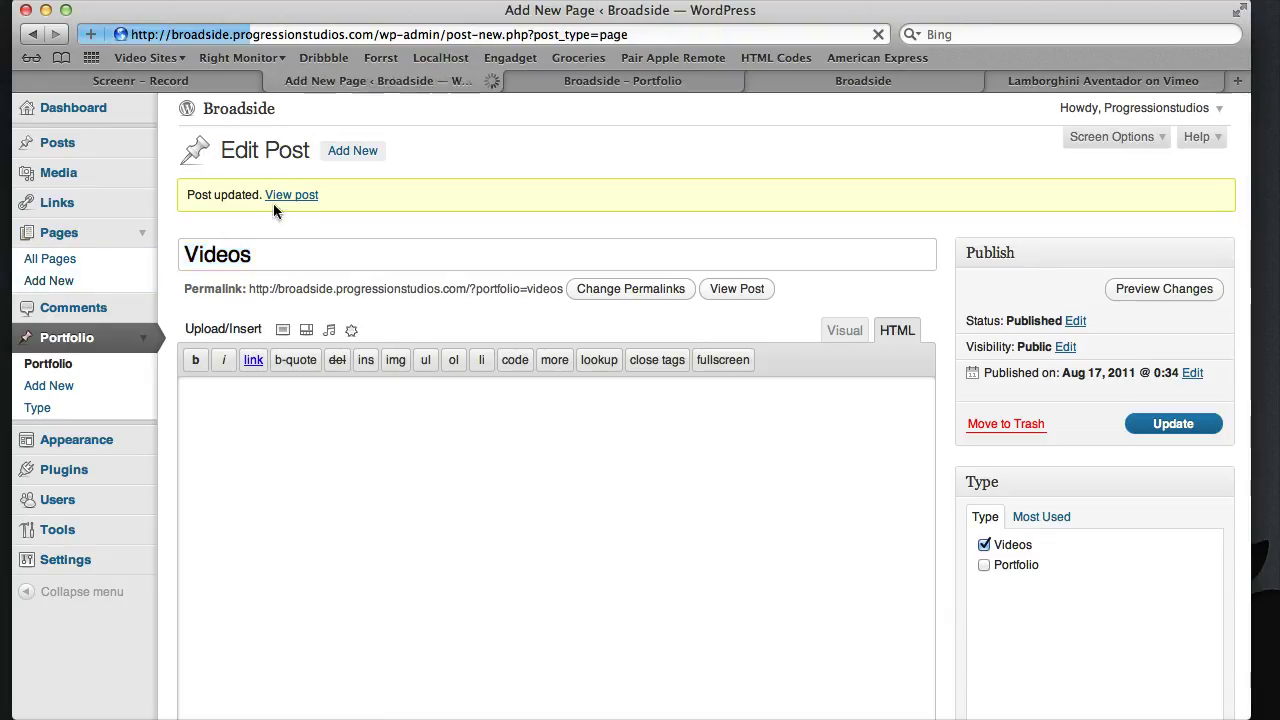
pyautogui.click(293, 187)
pyautogui.write('Portfolio Videos')
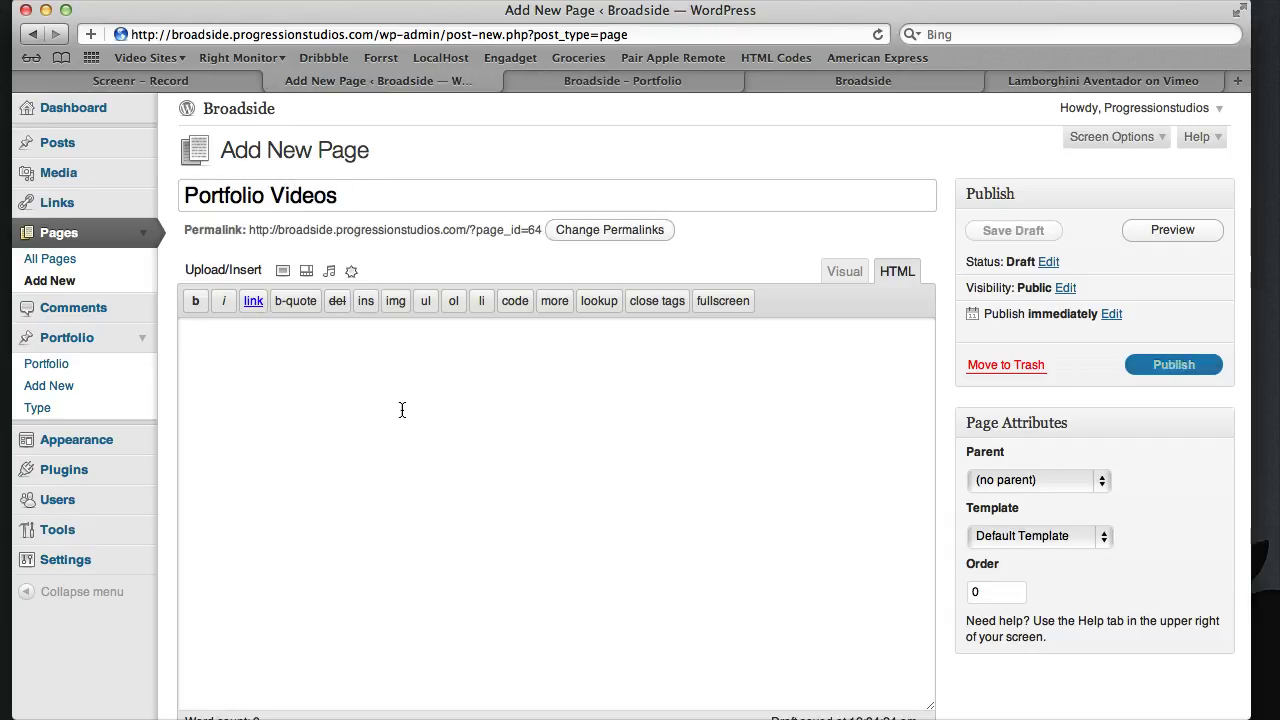
pyautogui.scroll(-10, 421, 421)
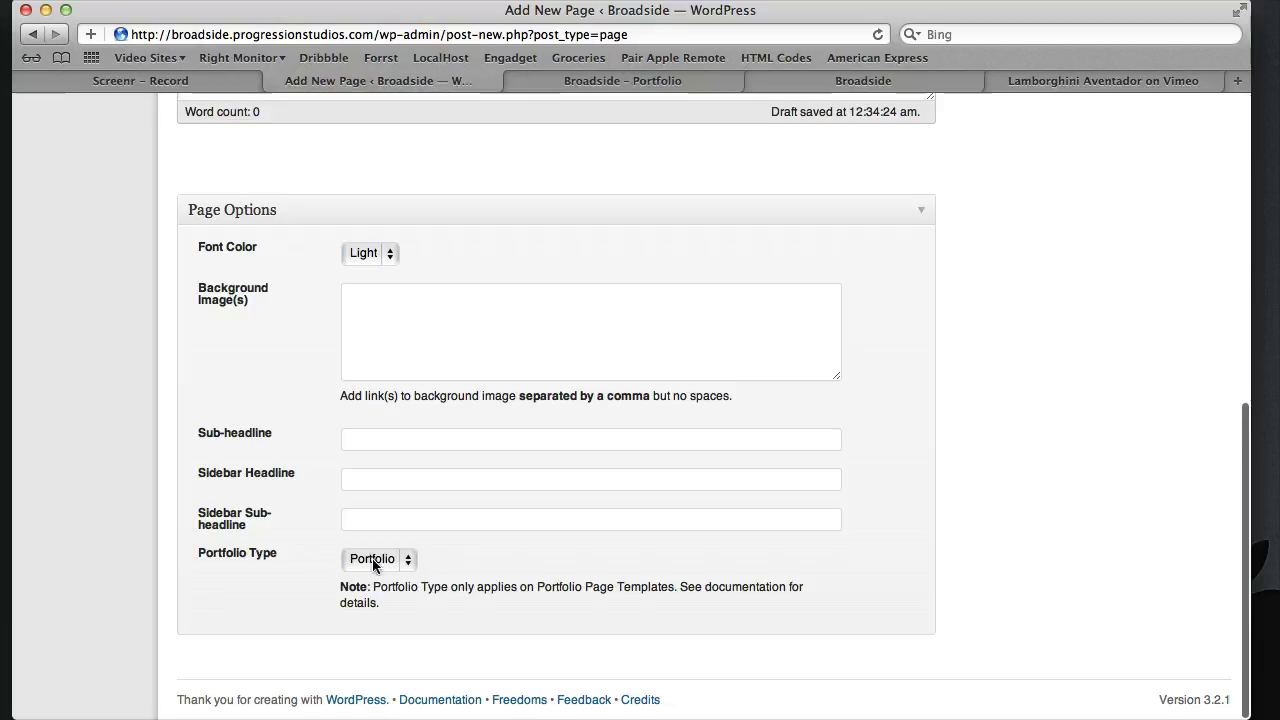
pyautogui.click(375, 558)
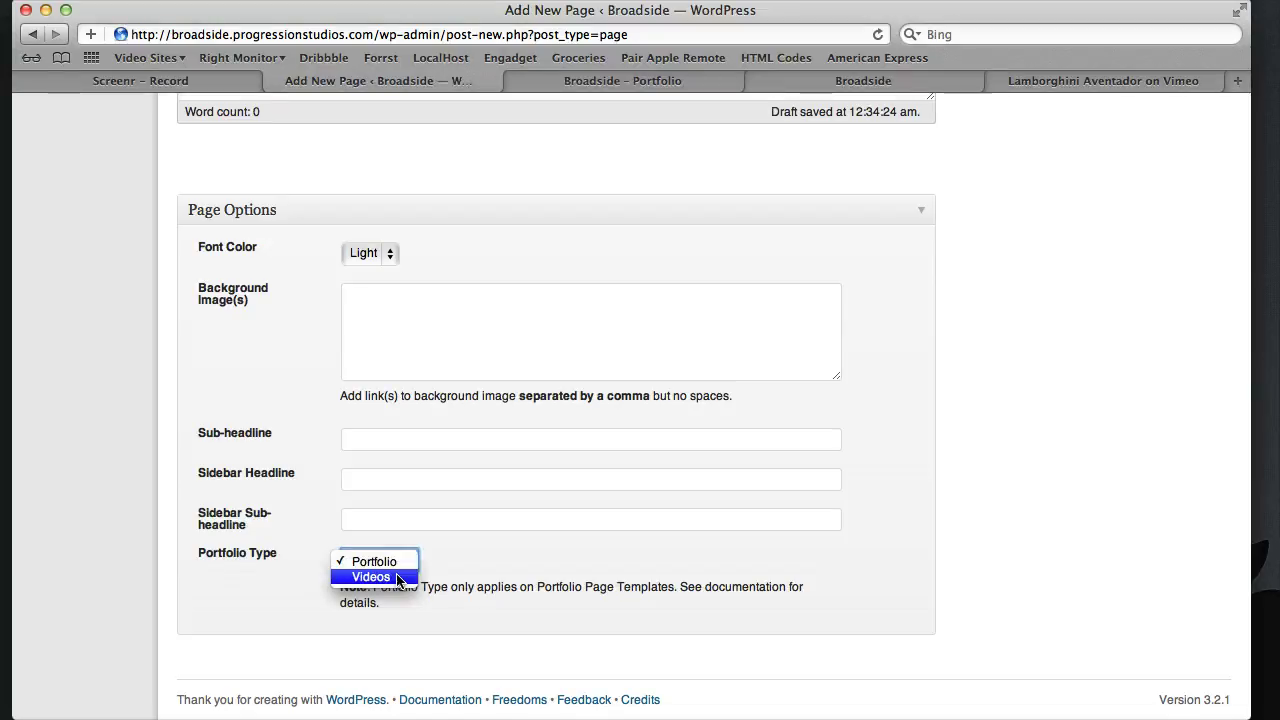
pyautogui.click(372, 577)
# - Set the page's template to Portfolio: Gallery and publish the page
pyautogui.scroll(10, 502, 555)
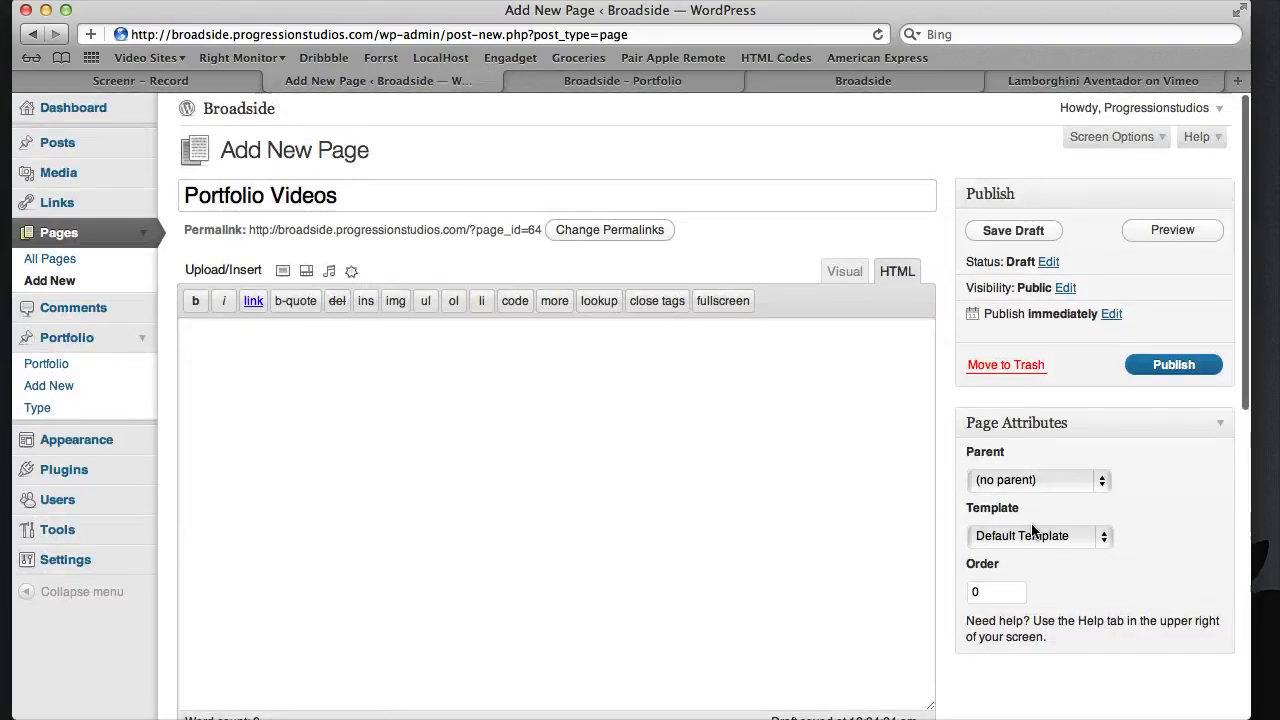
pyautogui.click(1034, 534)
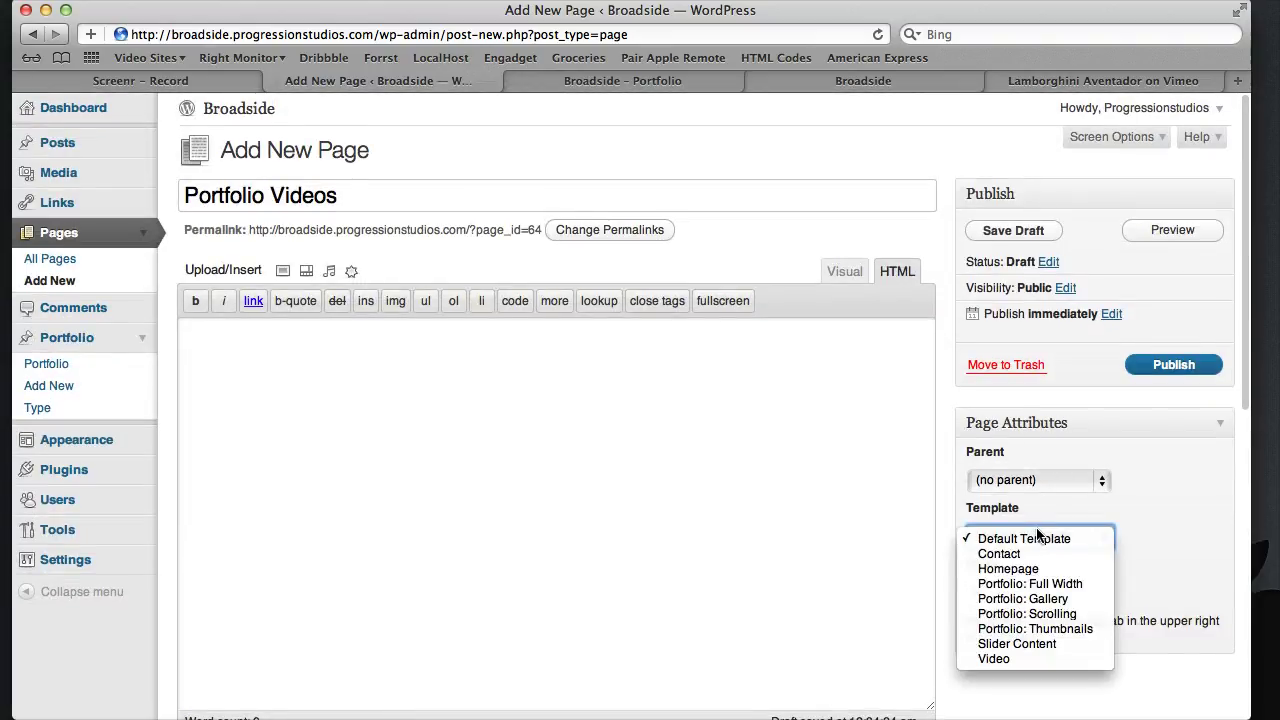
pyautogui.click(1078, 604)
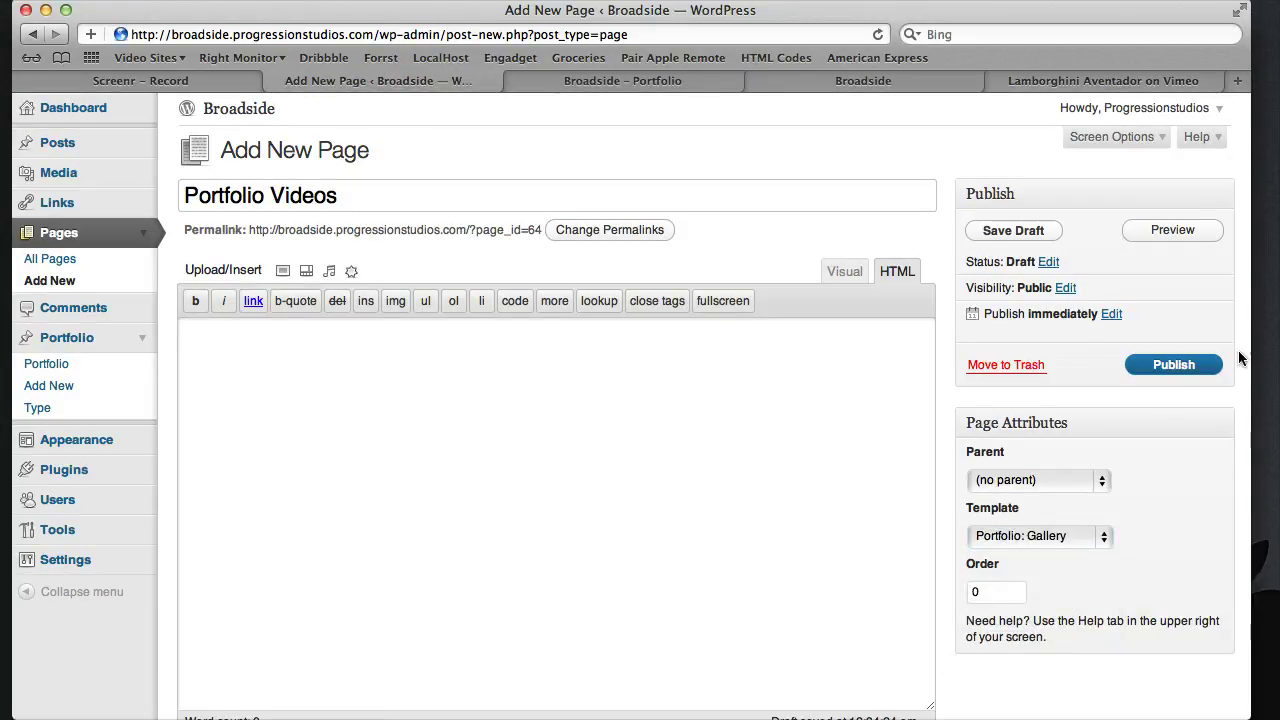
pyautogui.click(1184, 367)
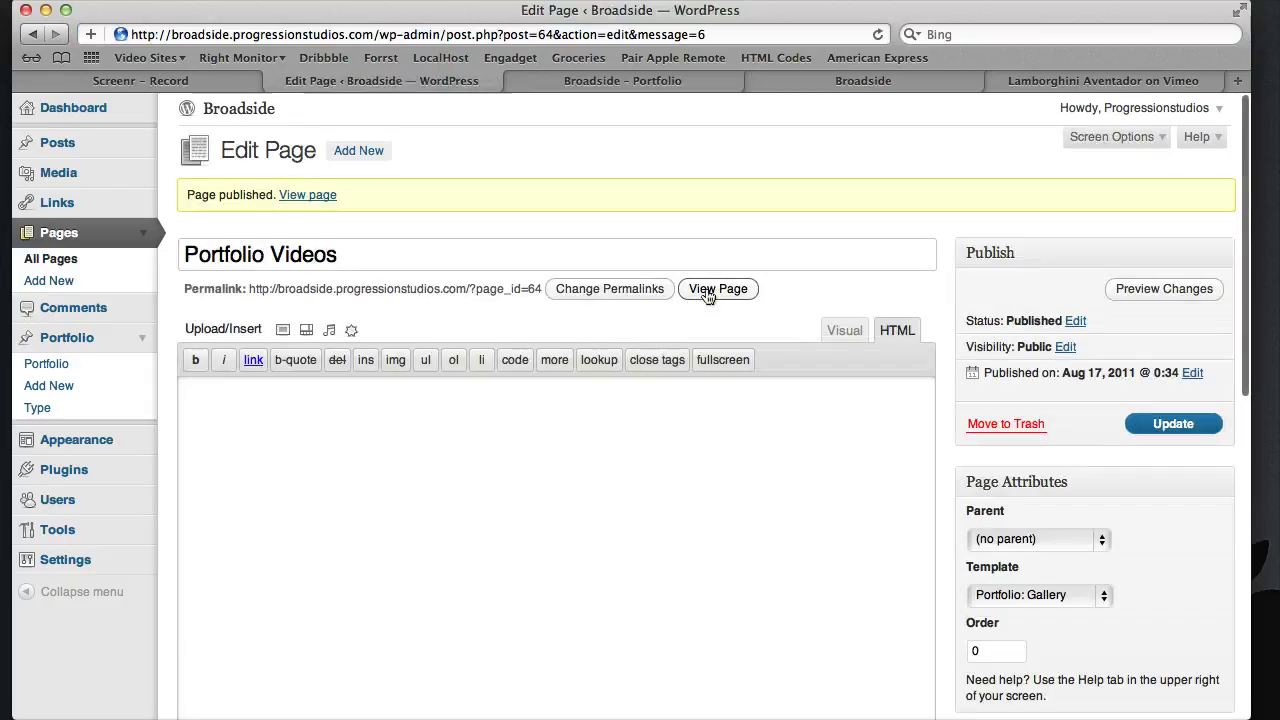
# - Open the published Portfolio Videos page in a new browser tab and place it directly after the Broadside – Portfolio tab
pyautogui.rightClick(712, 292)
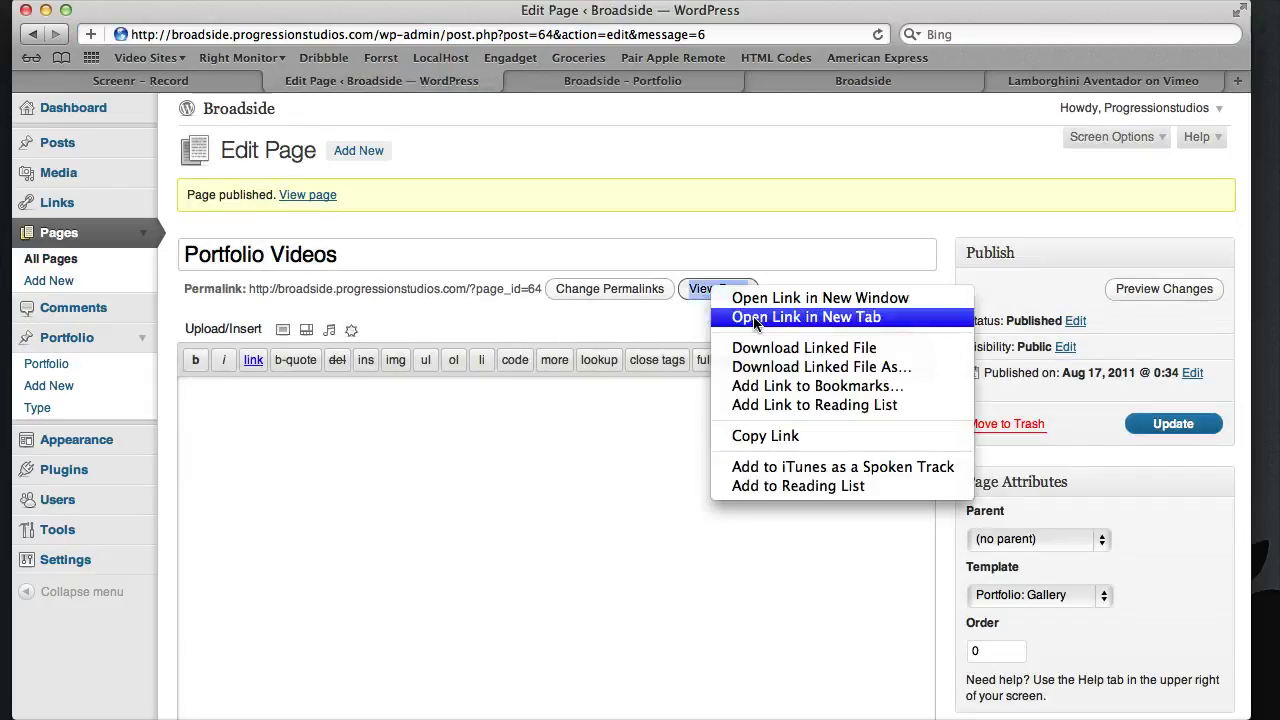
pyautogui.click(748, 316)
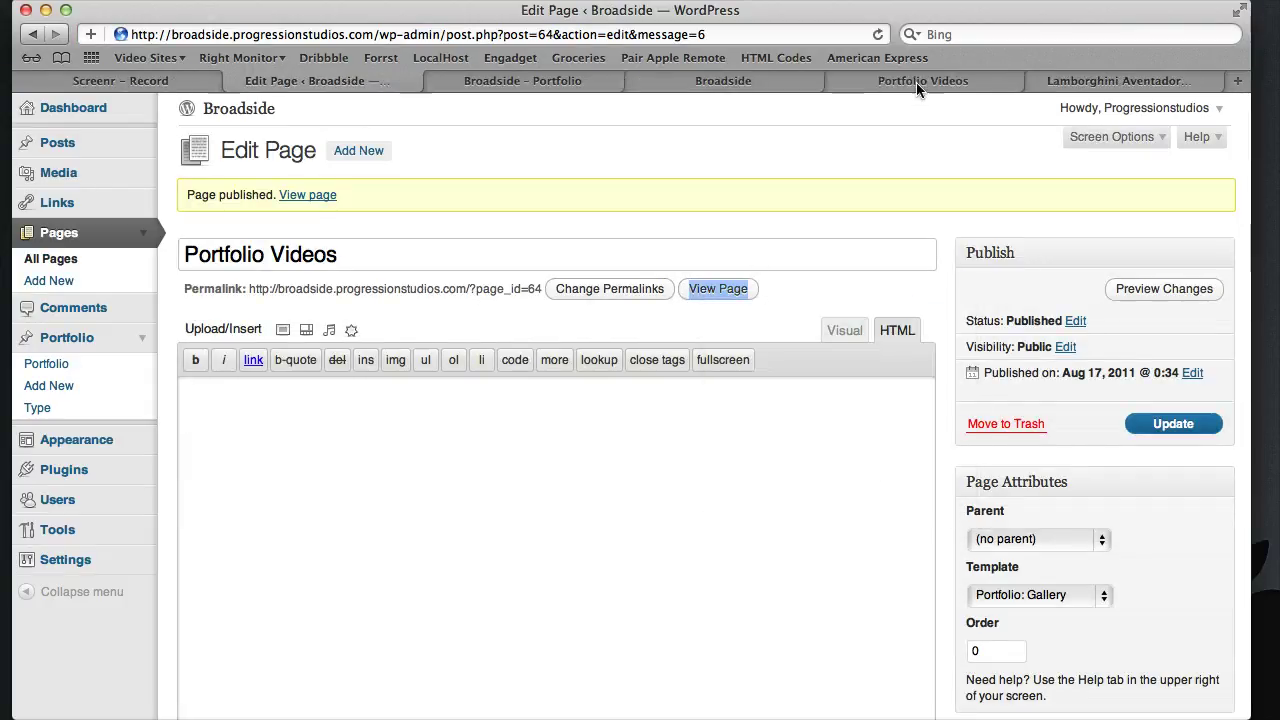
pyautogui.moveTo(916, 86); pyautogui.dragTo(718, 84)
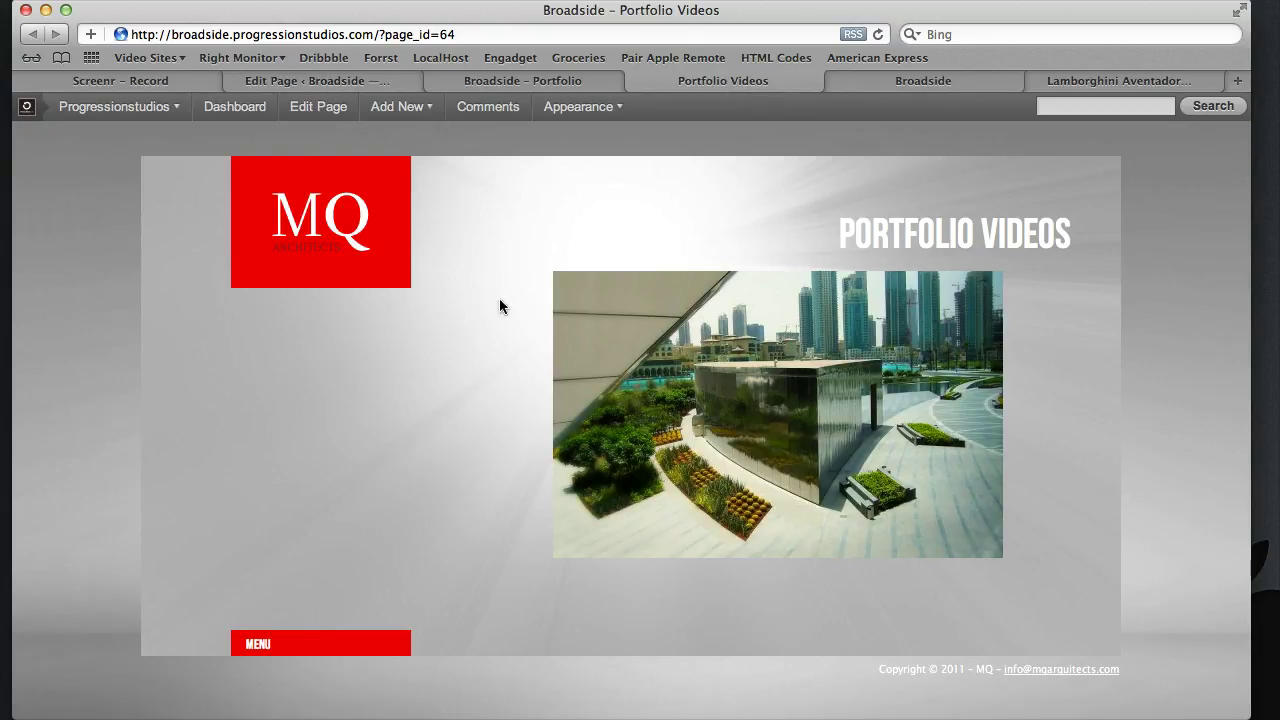
# - Check the gallery image's enlarged view and video popup, then switch to the existing Portfolio page
pyautogui.click(862, 451)
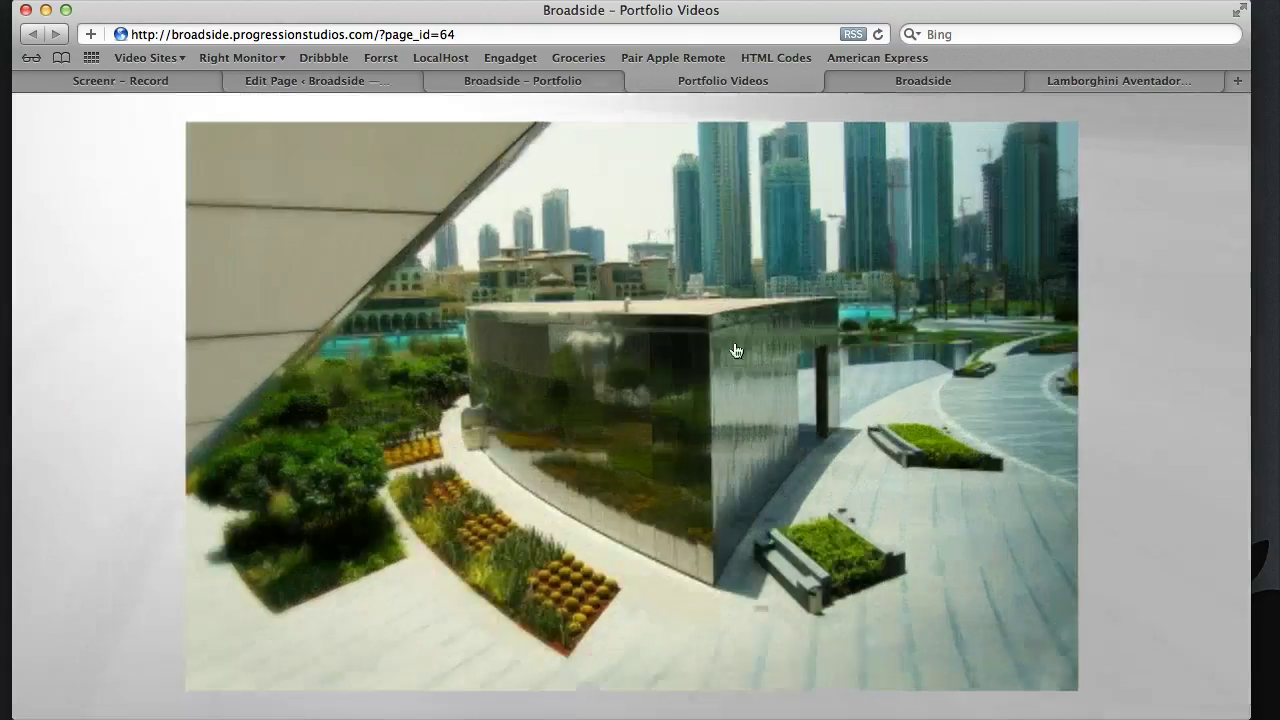
pyautogui.click(1145, 299)
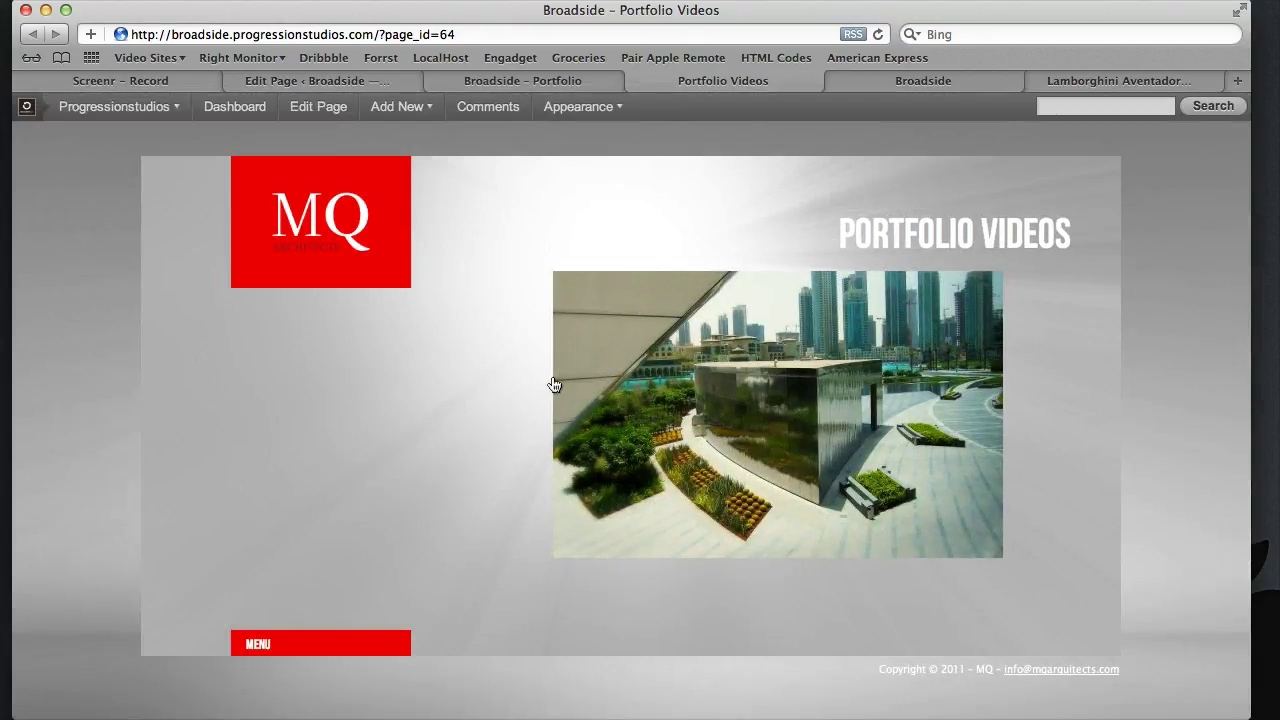
pyautogui.click(730, 358)
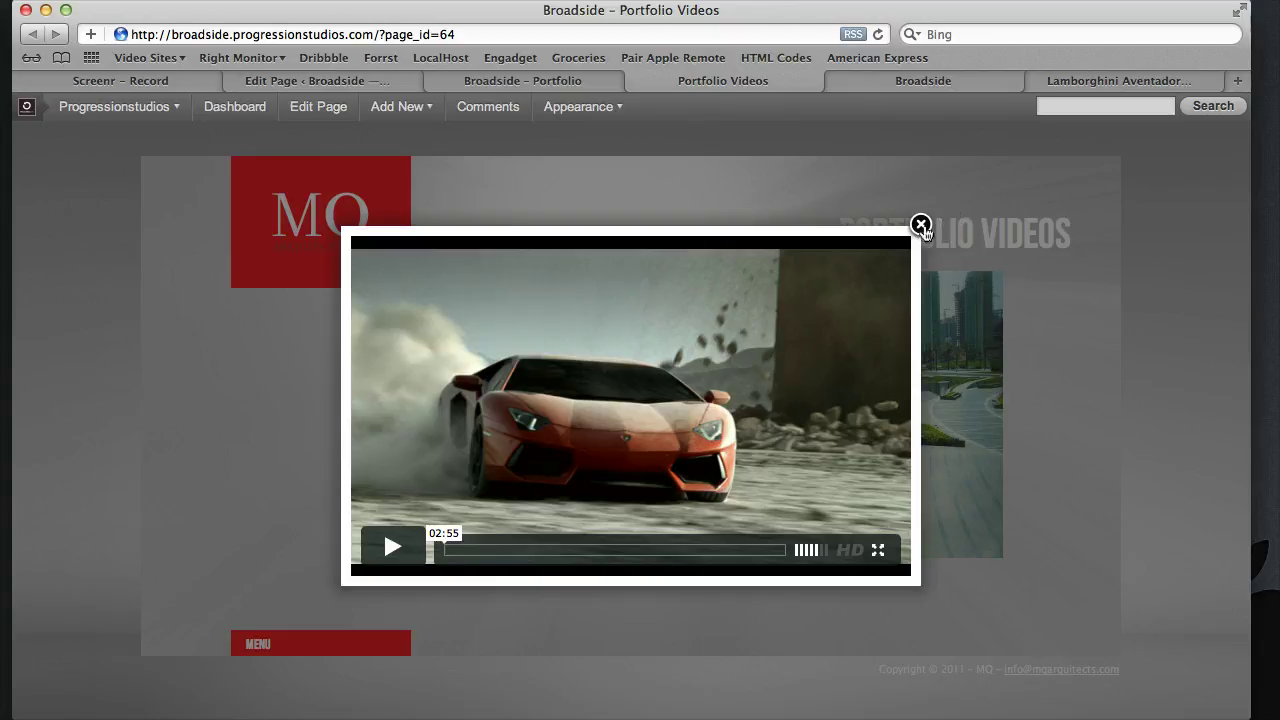
pyautogui.click(921, 226)
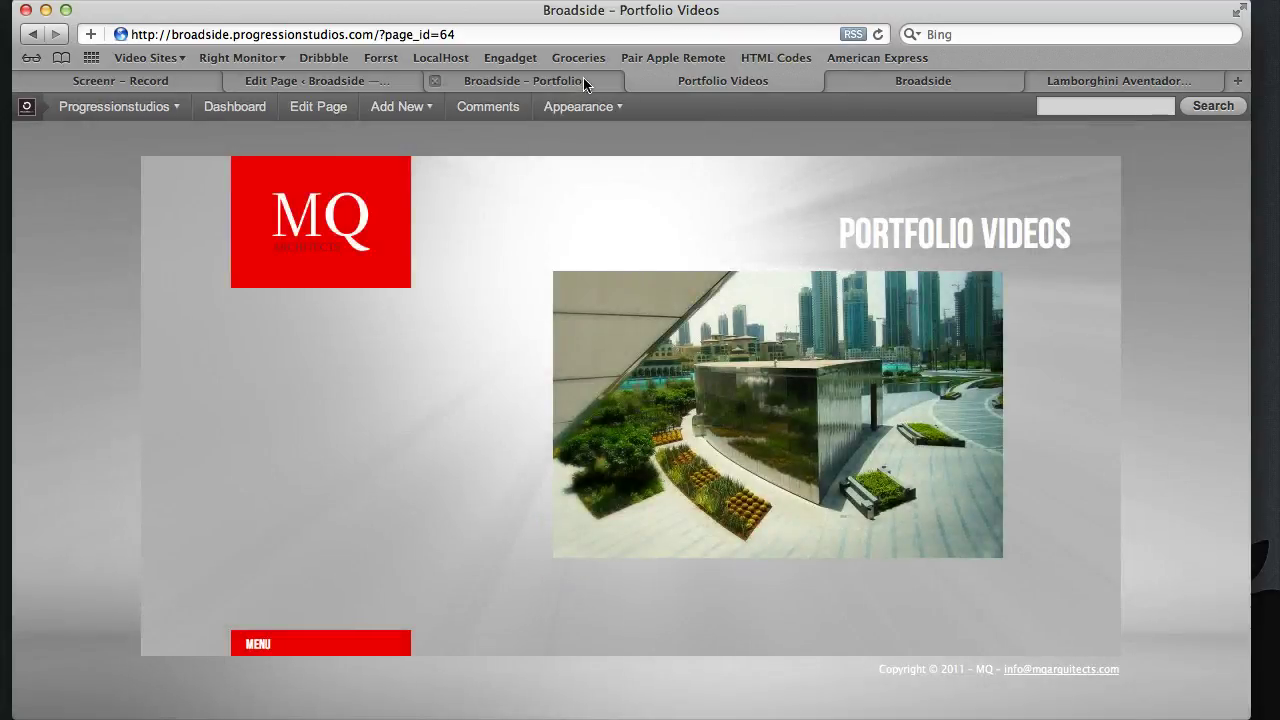
pyautogui.click(585, 83)
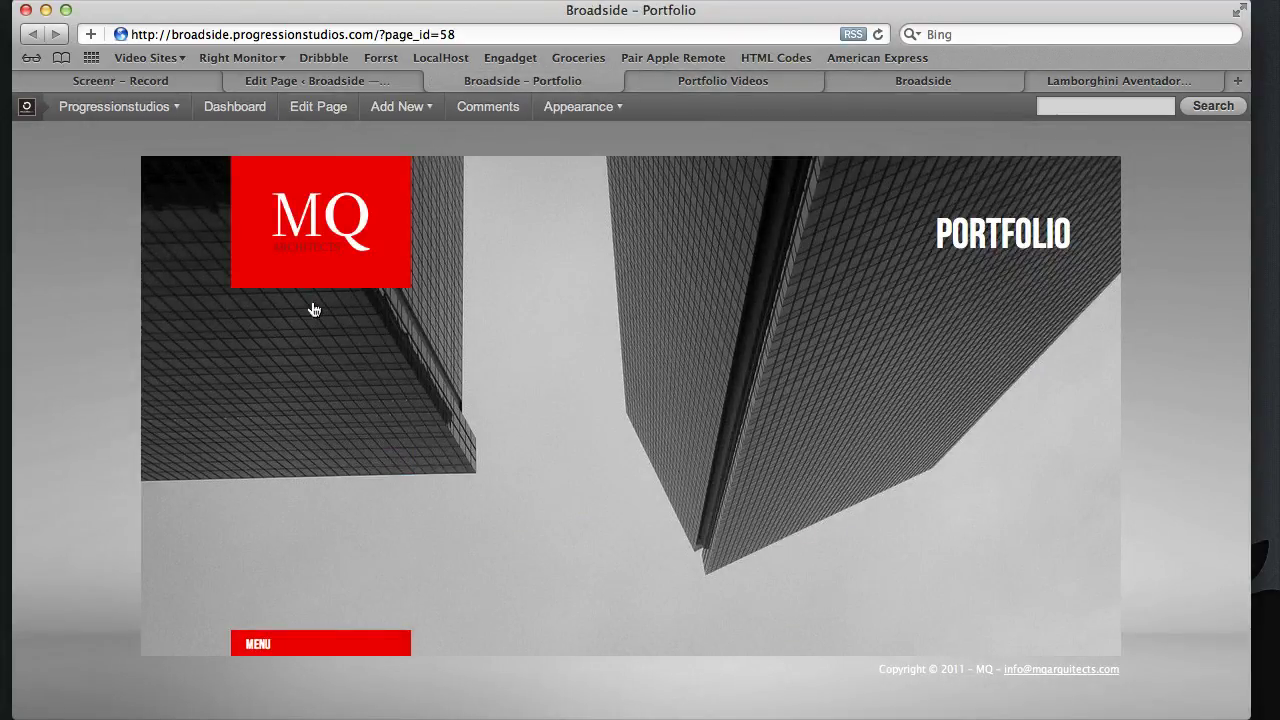